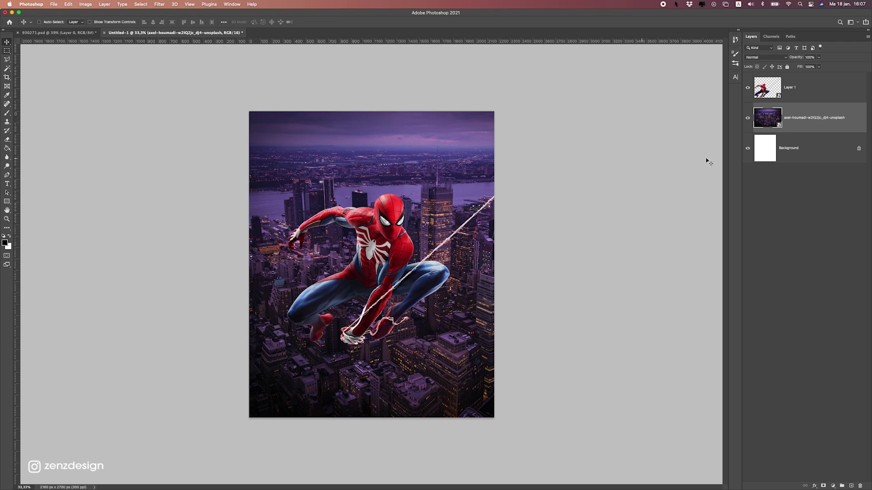
Bring up the context menu for the city photo layer
right_click(799, 119)
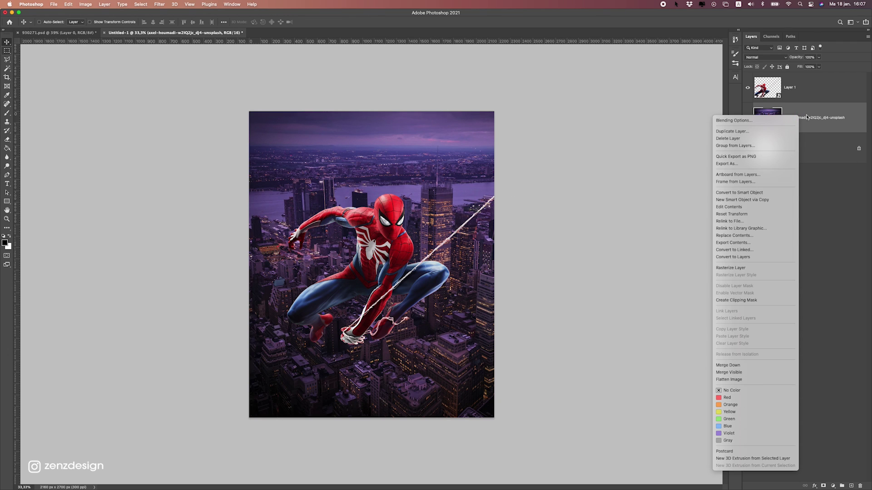
Rasterize the city photo layer and apply a Lens Blur with radius 26
click(753, 268)
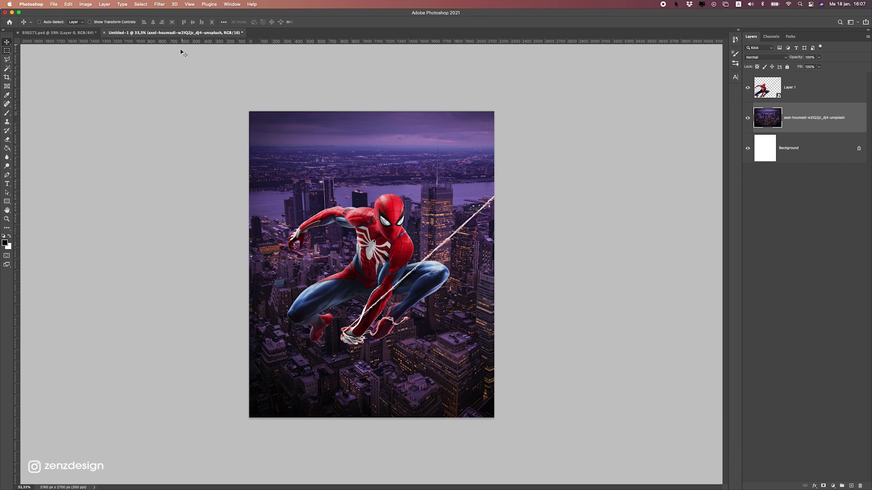
click(185, 2)
mouse_move(199, 96)
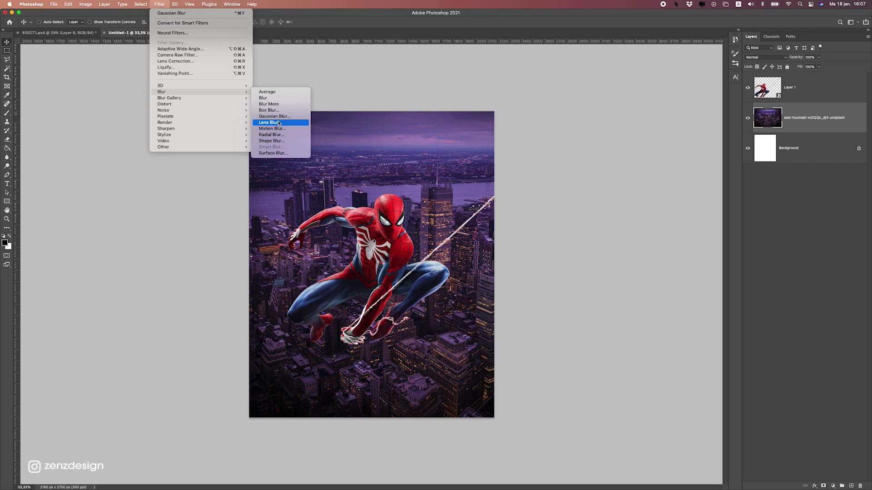
click(278, 123)
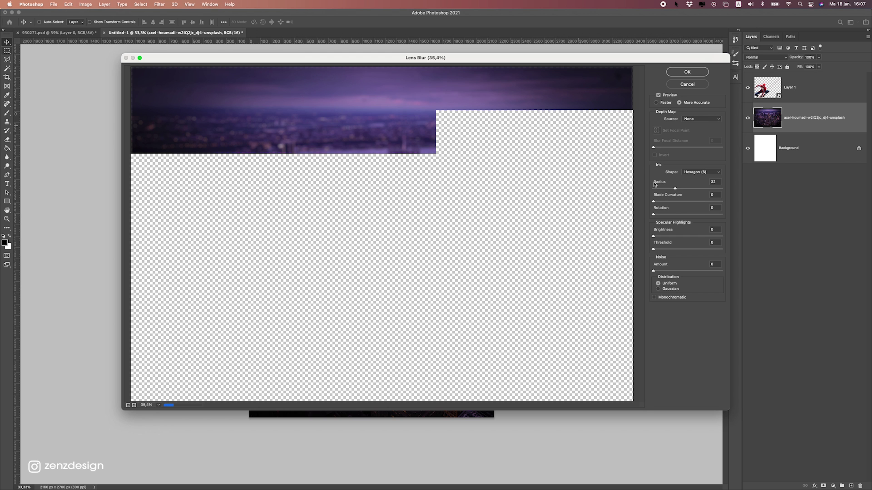
click(671, 189)
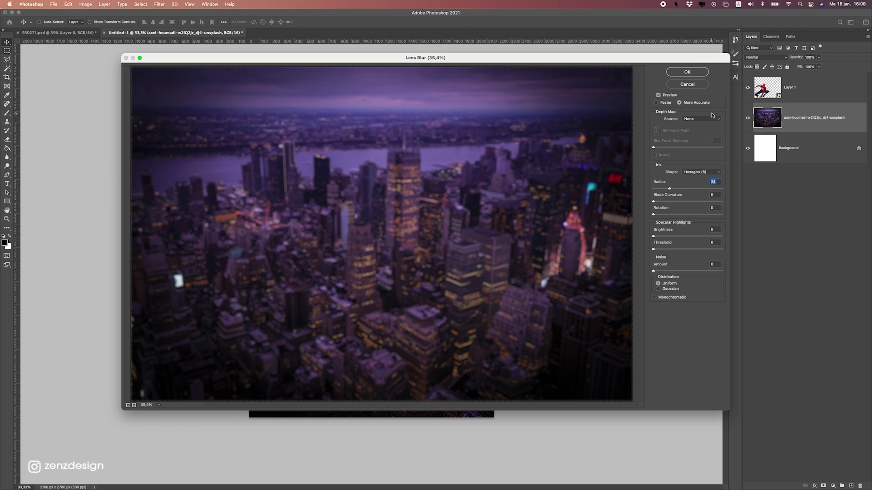
click(694, 72)
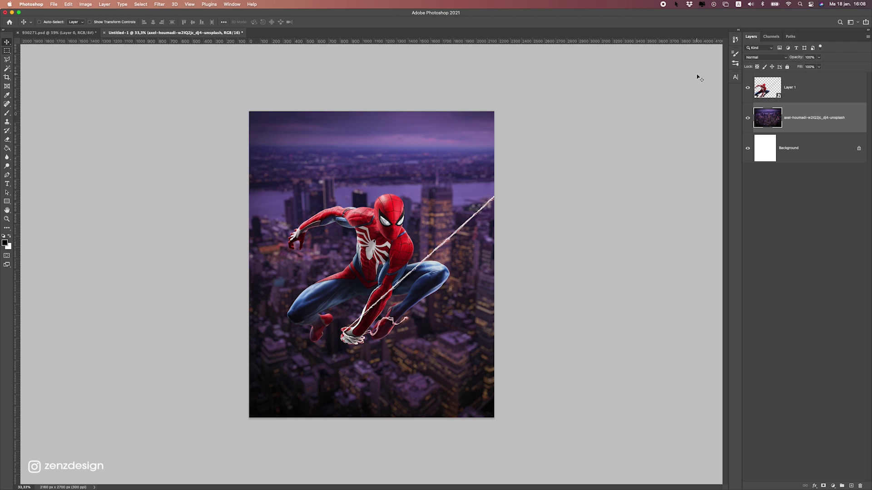
Set the pasteboard around the canvas to dark gray
scroll(463, 253, down, 5)
scroll(464, 253, up, 5)
right_click(594, 213)
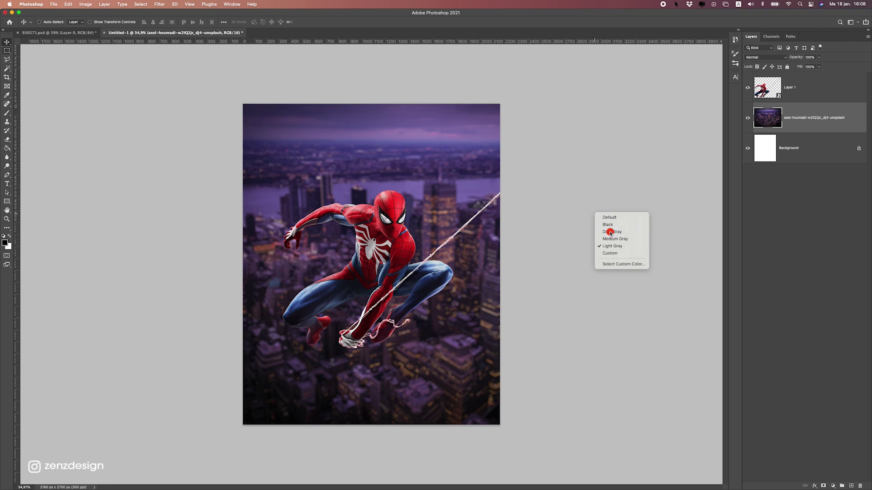
click(609, 232)
scroll(461, 230, up, 3)
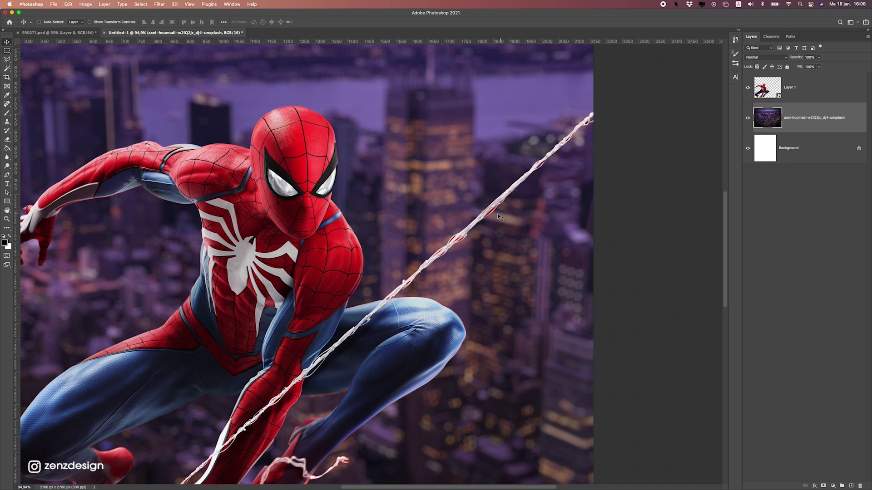
scroll(488, 223, up, 3)
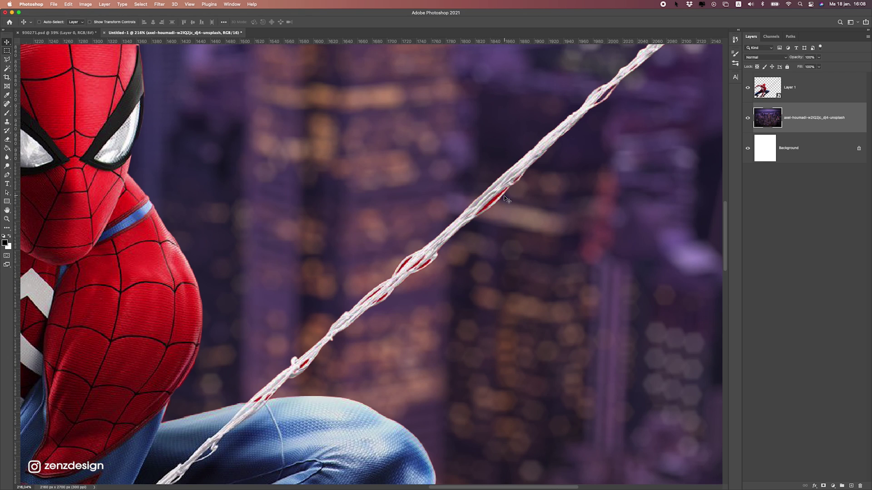
scroll(394, 274, down, 5)
scroll(460, 241, up, 3)
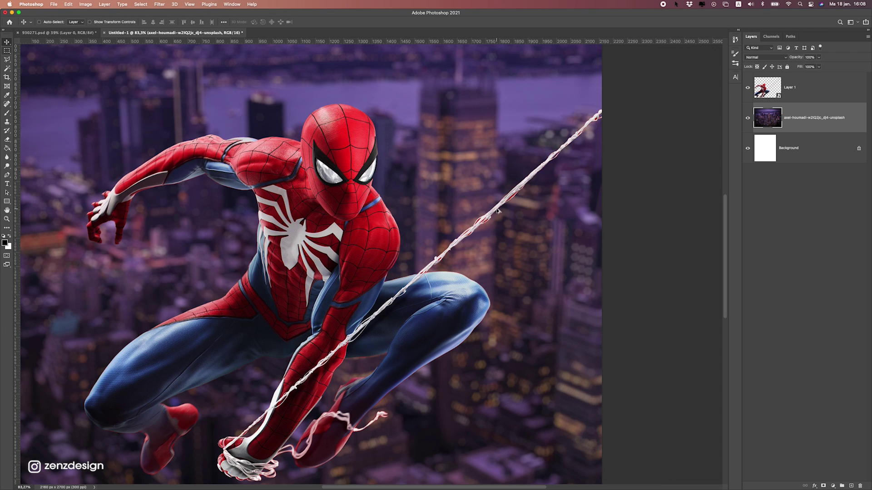
scroll(459, 241, down, 3)
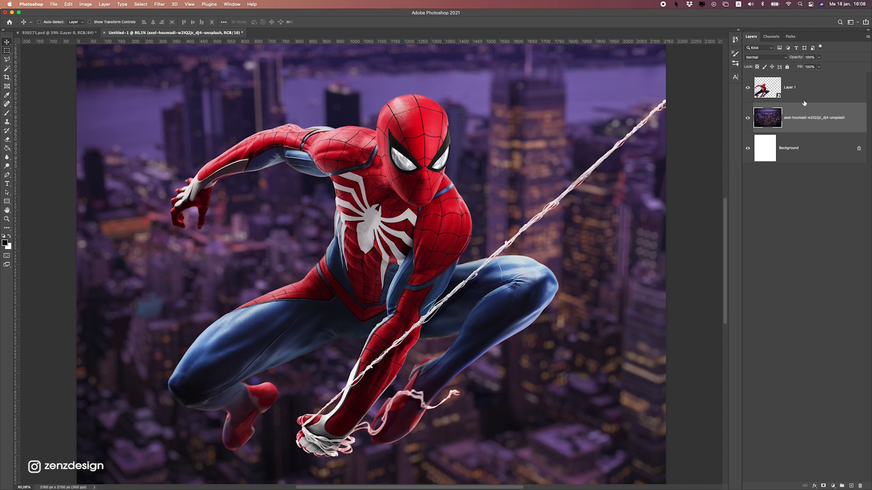
Add a new empty layer above the Spider-Man layer
click(804, 101)
click(852, 486)
right_click(786, 87)
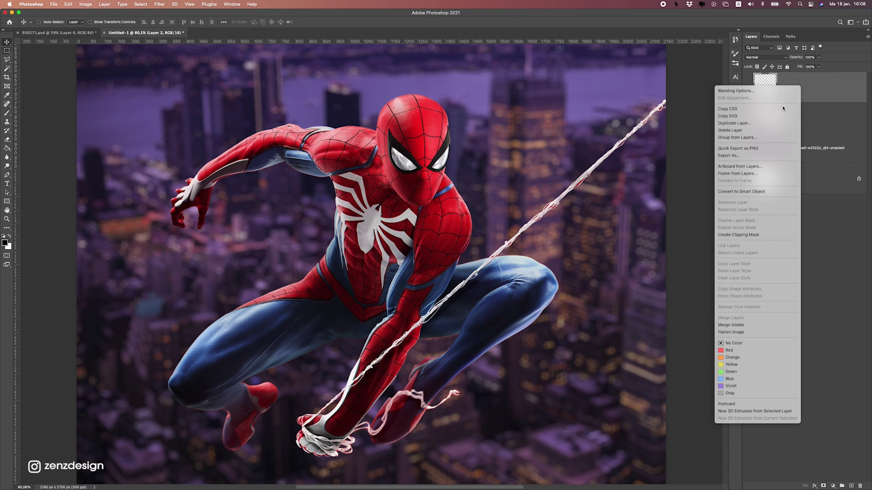
Clip the new layer to Spider-Man and paint soft white strokes over the web's upper right
click(738, 235)
click(7, 112)
click(10, 236)
click(155, 23)
mouse_move(568, 205)
mouse_down()
mouse_move(588, 190)
mouse_move(593, 162)
mouse_move(660, 123)
mouse_move(657, 141)
mouse_up()
scroll(610, 207, down, 5)
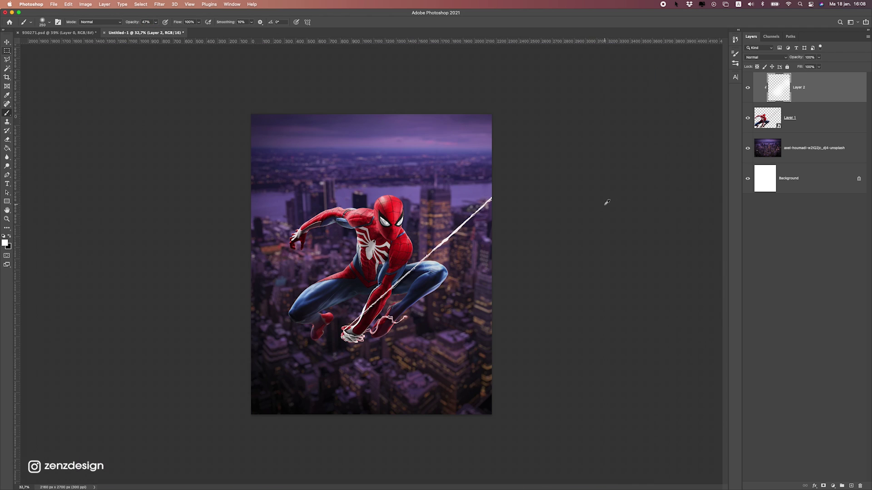
Switch to the Move tool and select the city photo layer, leaving the pasteboard colour unchanged
key(v)
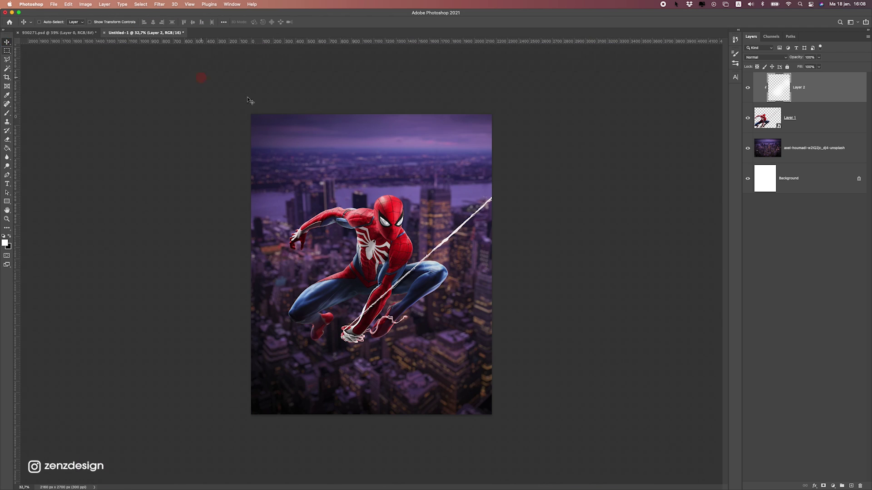
click(802, 142)
scroll(509, 248, down, 3)
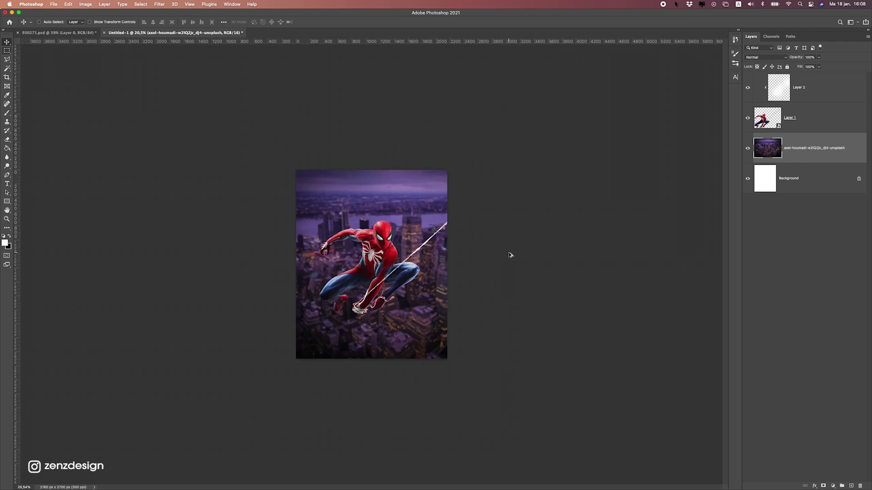
scroll(508, 246, up, 4)
right_click(543, 215)
click(414, 204)
click(415, 206)
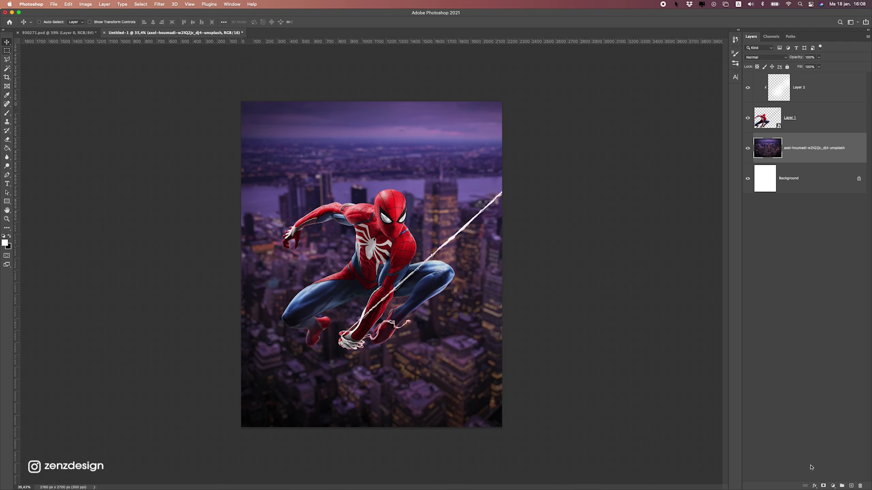
Add a Hue/Saturation layer clipped to the city photo with Hue set to -36
click(832, 486)
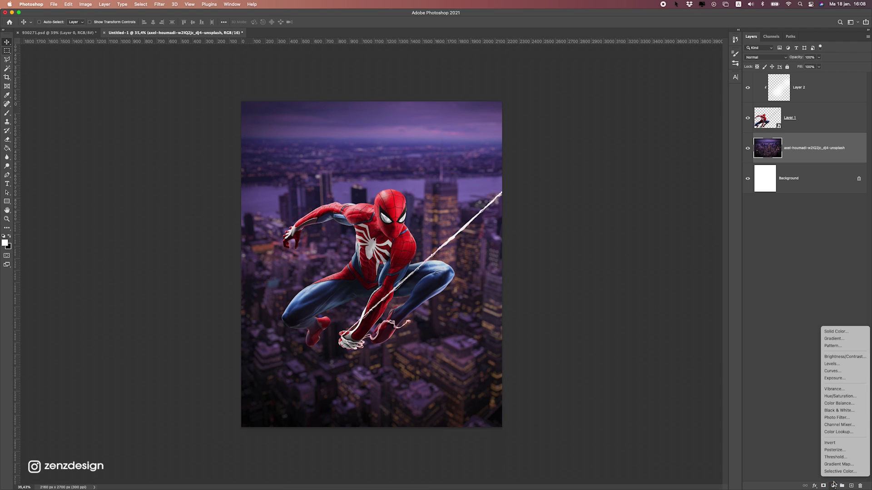
click(840, 397)
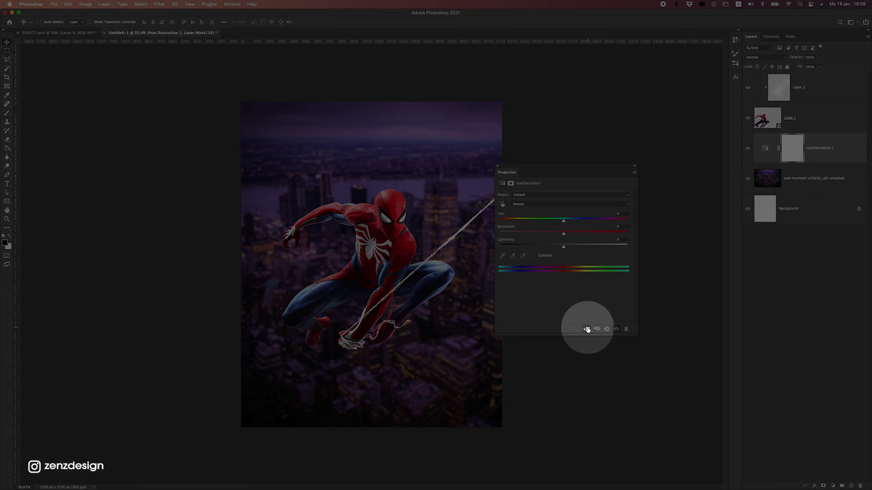
click(586, 329)
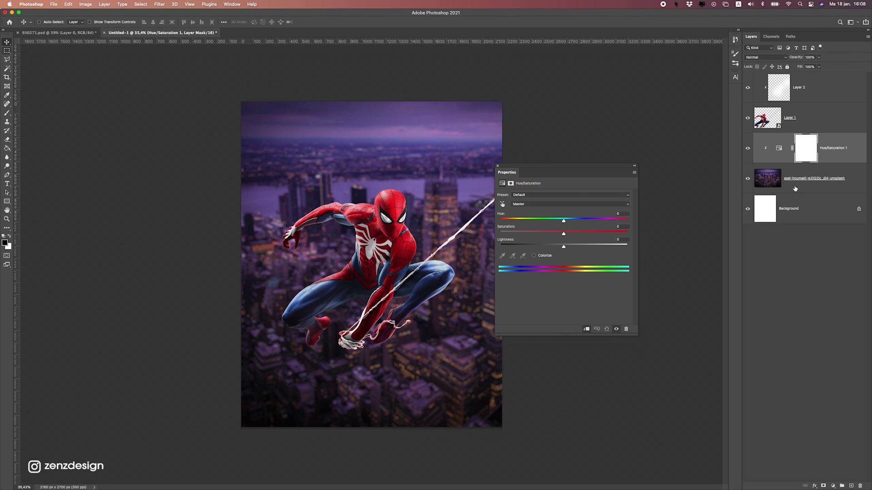
drag(565, 223, 538, 222)
scroll(482, 237, down, 3)
scroll(399, 266, up, 3)
mouse_move(537, 222)
mouse_down()
mouse_move(530, 234)
mouse_move(545, 235)
mouse_move(547, 222)
mouse_up()
scroll(410, 249, down, 5)
scroll(426, 250, up, 6)
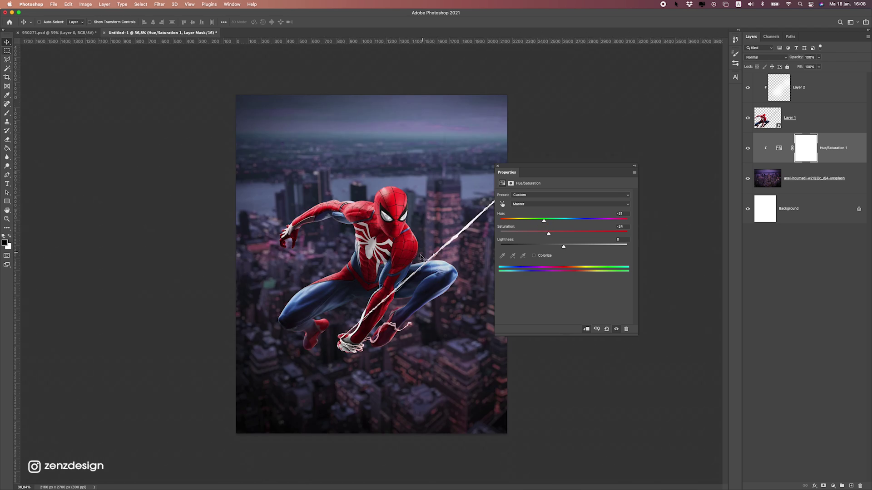
click(498, 168)
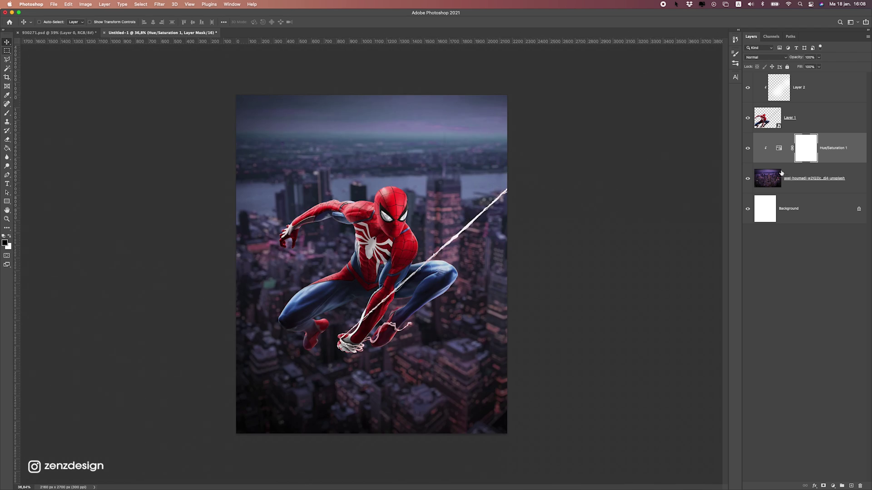
click(816, 119)
click(833, 179)
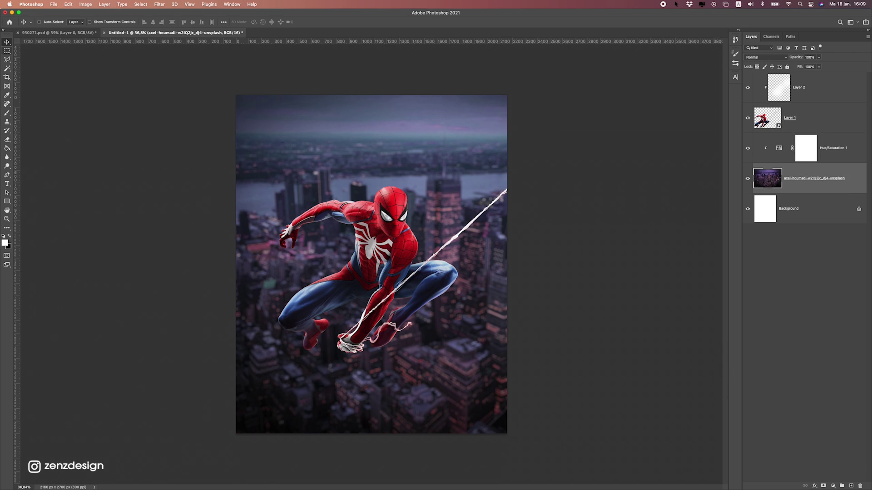
Add a Curves layer above the city photo, lowering the midpoint and adjusting the highlight point
click(833, 487)
click(837, 364)
drag(611, 214, 616, 232)
drag(569, 266, 569, 267)
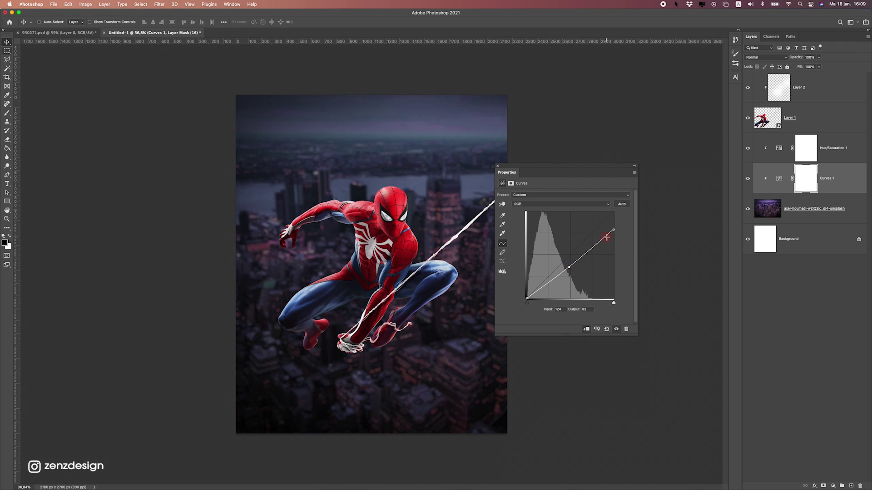
drag(610, 232, 613, 225)
click(498, 166)
Select Layer 2 in the Layers panel
scroll(396, 324, down, 3)
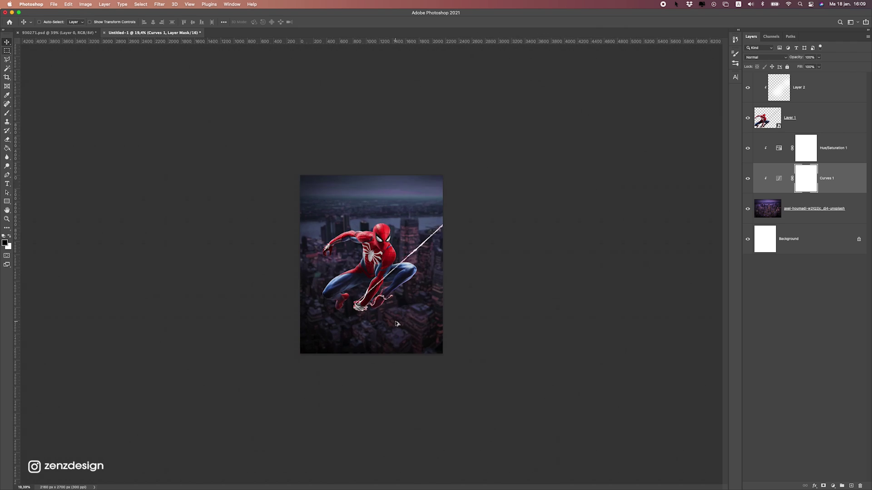
scroll(398, 324, up, 3)
scroll(395, 313, down, 3)
scroll(379, 257, up, 2)
key(F1)
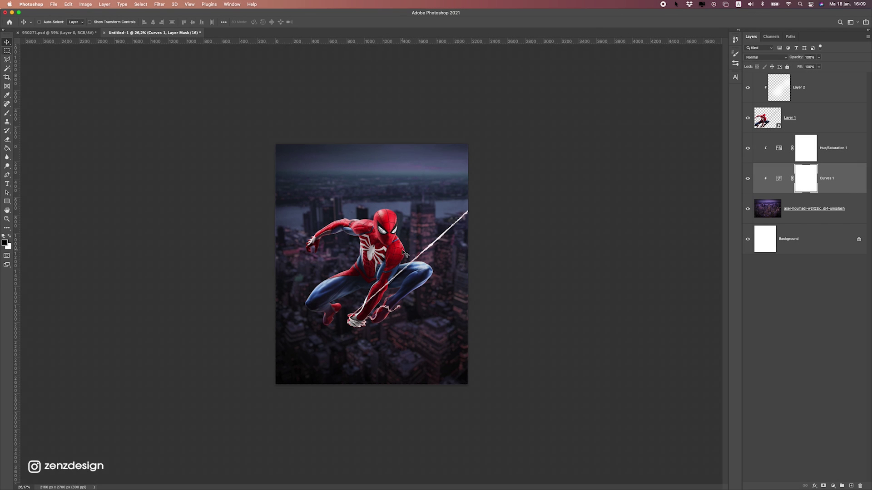
scroll(578, 256, up, 1)
click(797, 101)
On a new layer, paint a soft white glow with a 400 px brush at 100% opacity
key(x)
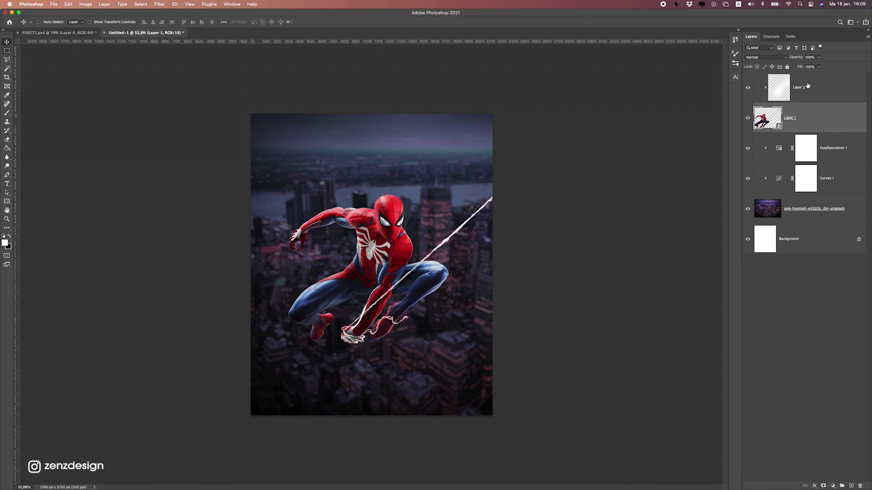
click(852, 486)
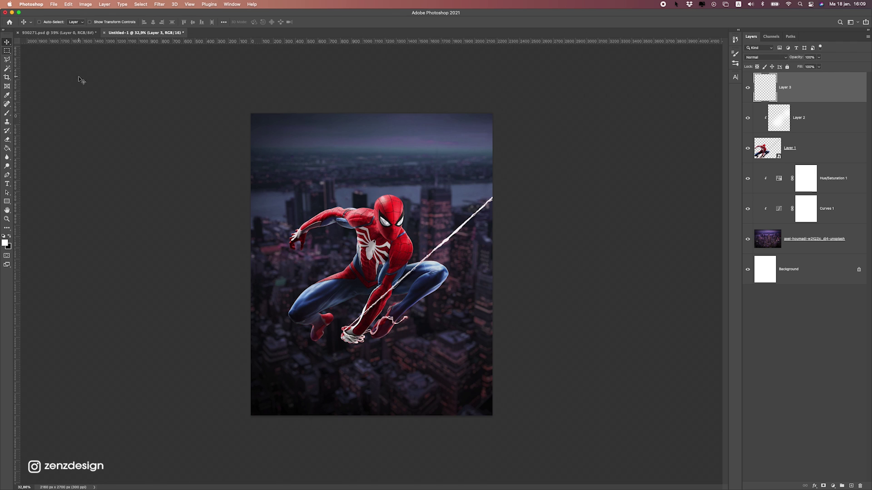
click(4, 113)
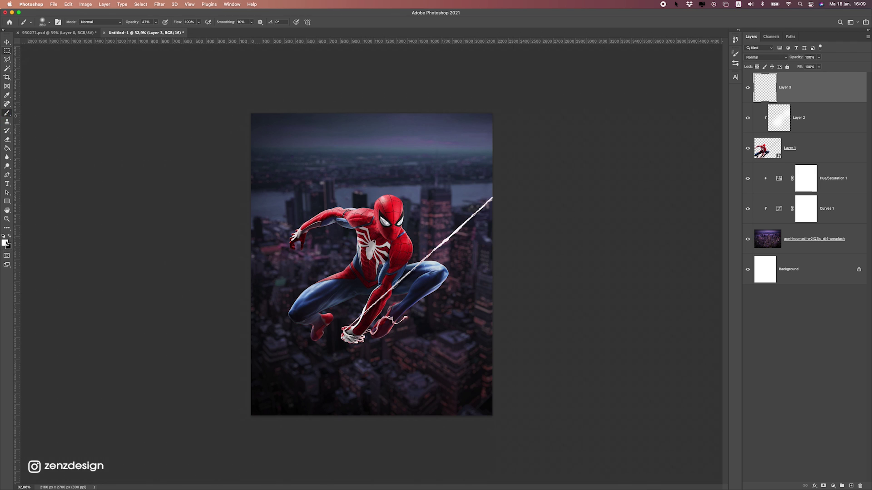
click(156, 22)
drag(164, 32, 173, 30)
click(435, 12)
key(bracketright)
key(bracketright)
click(386, 217)
Move and transform the glow onto the web's right edge, commit it, and duplicate the layer
click(7, 43)
drag(427, 268, 521, 247)
key(super+t)
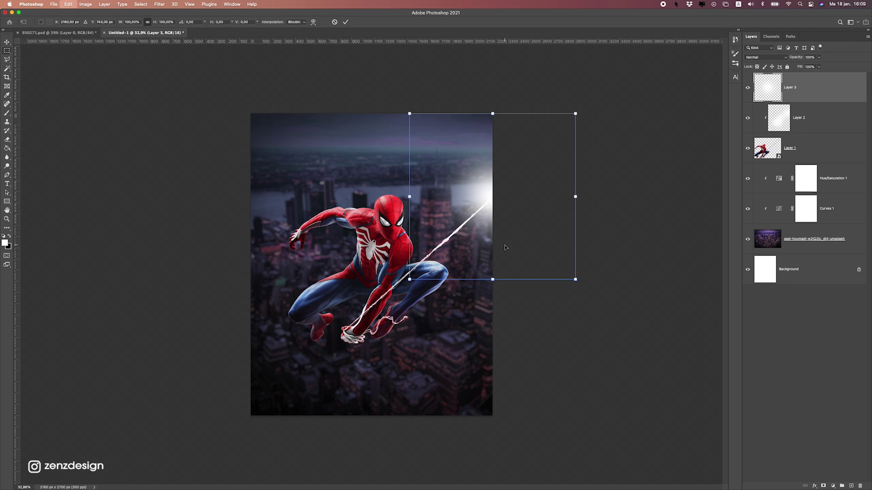
drag(409, 280, 40, 435)
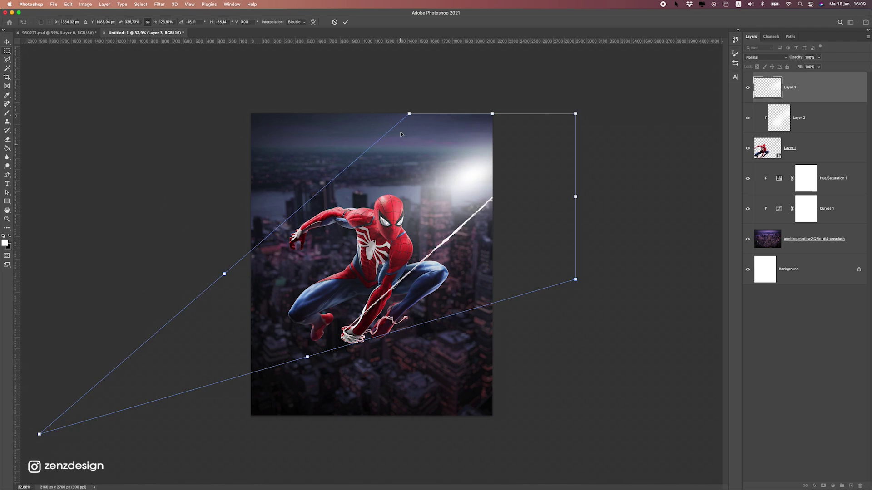
drag(410, 117, 485, 137)
drag(507, 178, 506, 209)
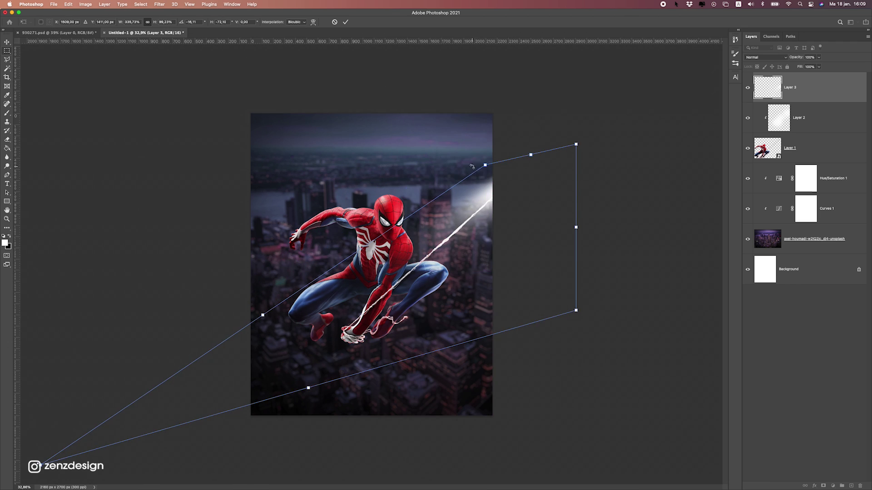
drag(483, 167, 458, 125)
key(super+z)
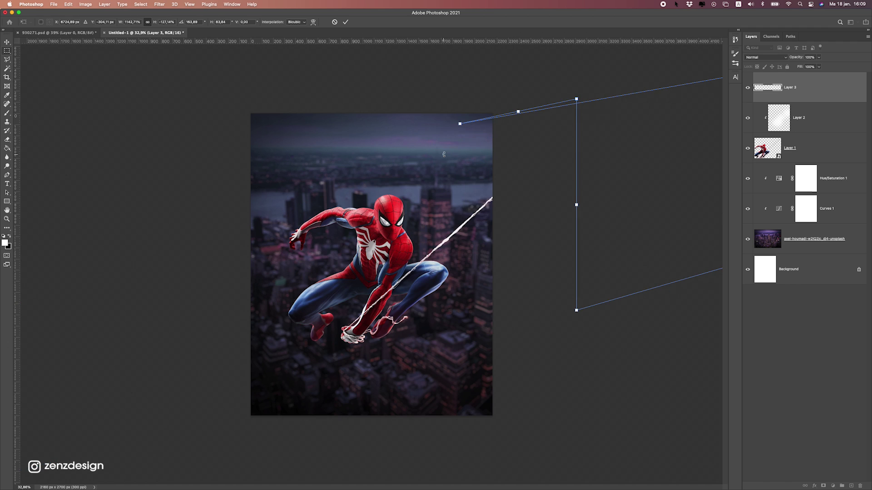
key(super+z)
key(Return)
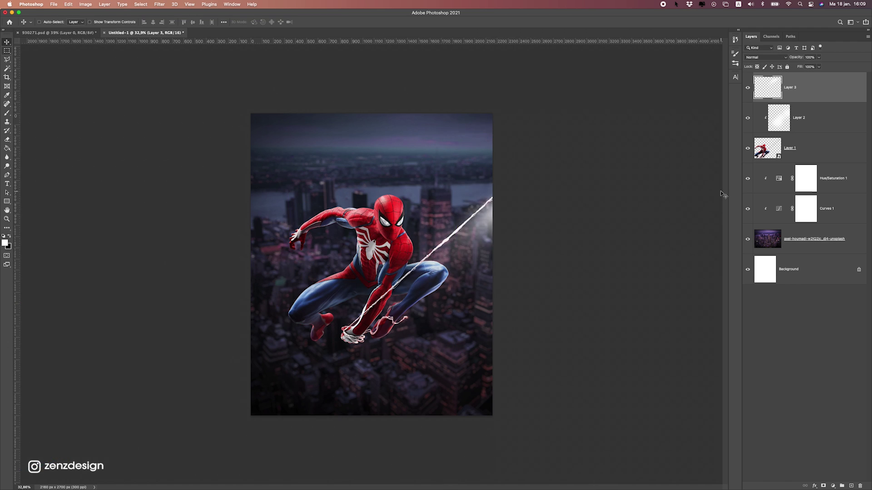
key(super+j)
Move the glow copy below Spider-Man, enlarge it to about double size, and place it lower right
drag(809, 95, 808, 193)
drag(513, 231, 446, 306)
key(super+t)
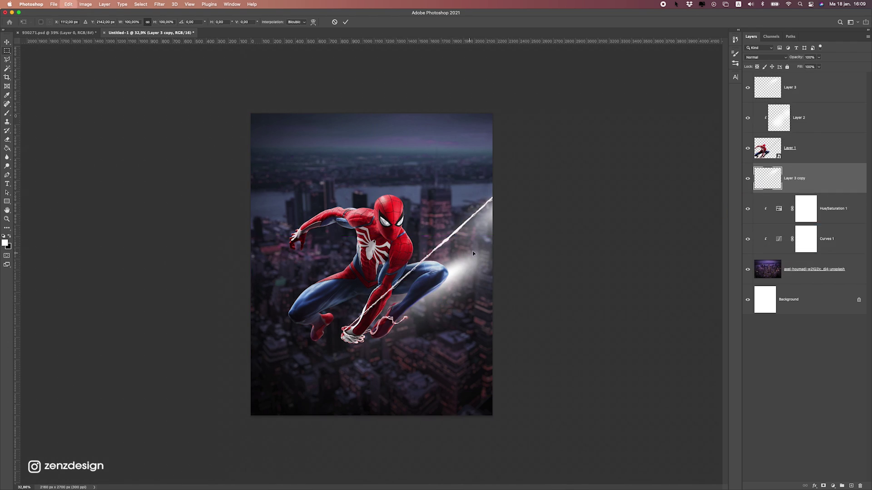
drag(525, 234, 699, 118)
drag(465, 267, 416, 221)
key(Return)
drag(526, 278, 554, 313)
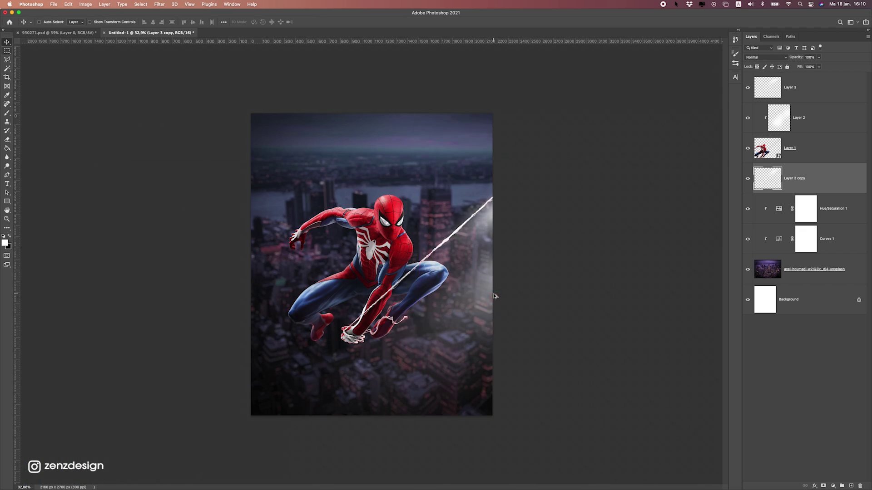
scroll(486, 298, down, 5)
scroll(479, 300, up, 6)
Duplicate the glow to the top of the stack and position it at the image's top-right corner
alt+drag(812, 186, 795, 91)
drag(503, 144, 520, 150)
scroll(509, 154, down, 10)
scroll(494, 171, up, 10)
scroll(517, 183, down, 10)
scroll(519, 184, up, 5)
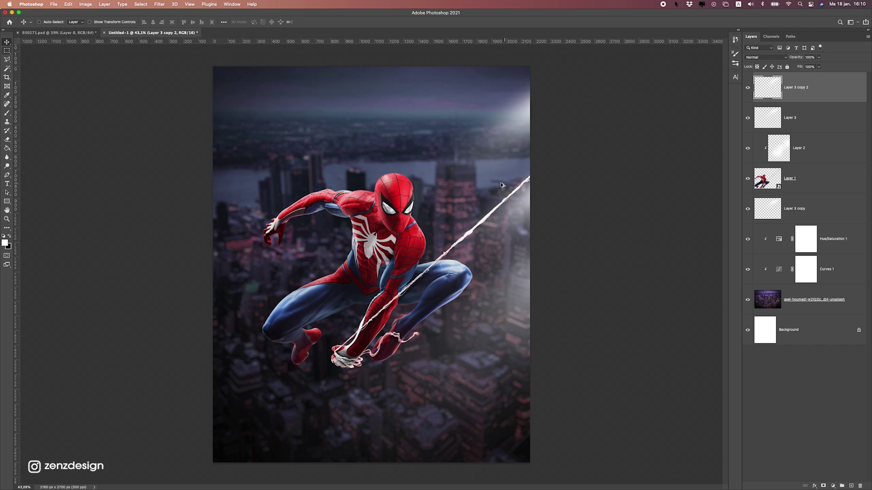
right_click(583, 132)
click(437, 130)
scroll(435, 137, down, 2)
super+click(403, 210)
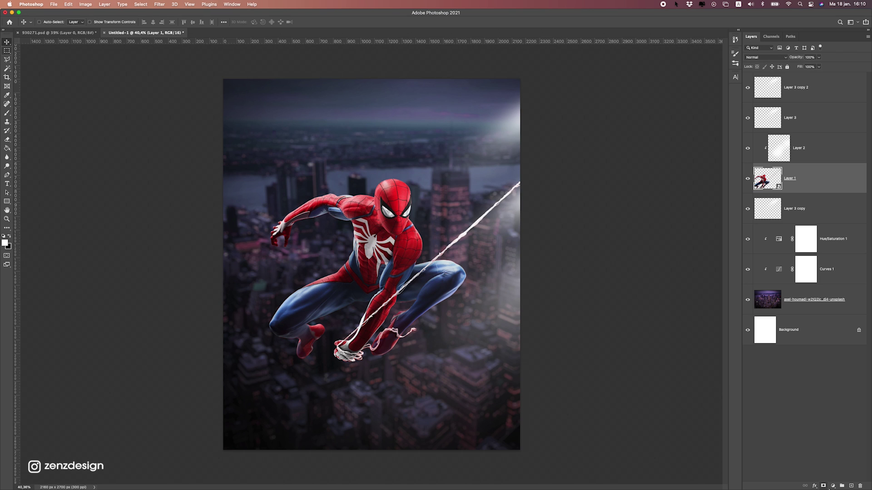
Add a Hue/Saturation layer on Spider-Man with Saturation set to -38
click(832, 486)
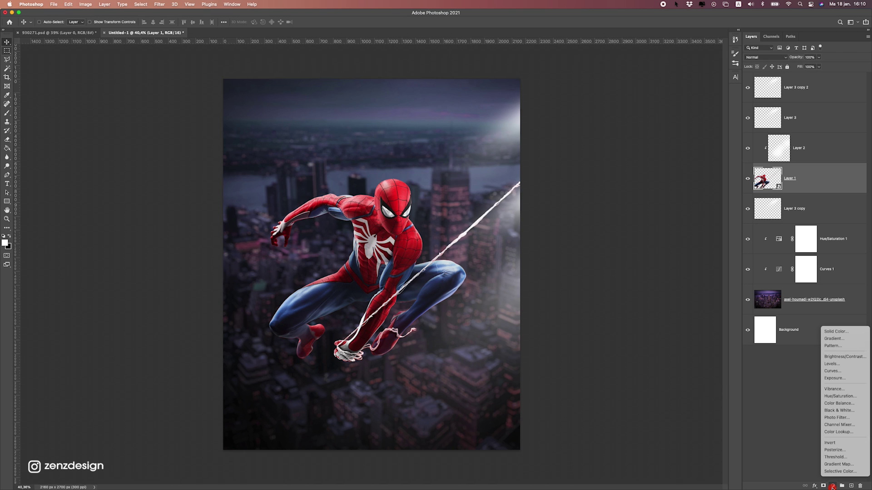
click(845, 397)
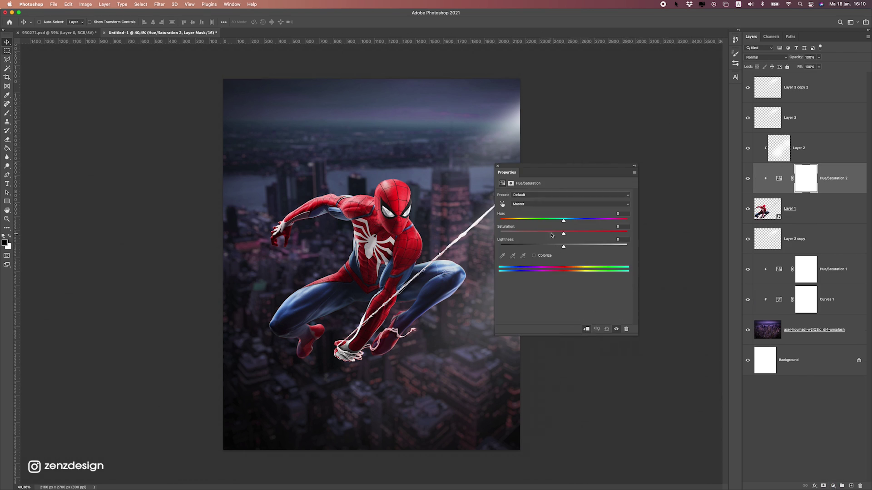
drag(551, 235, 533, 232)
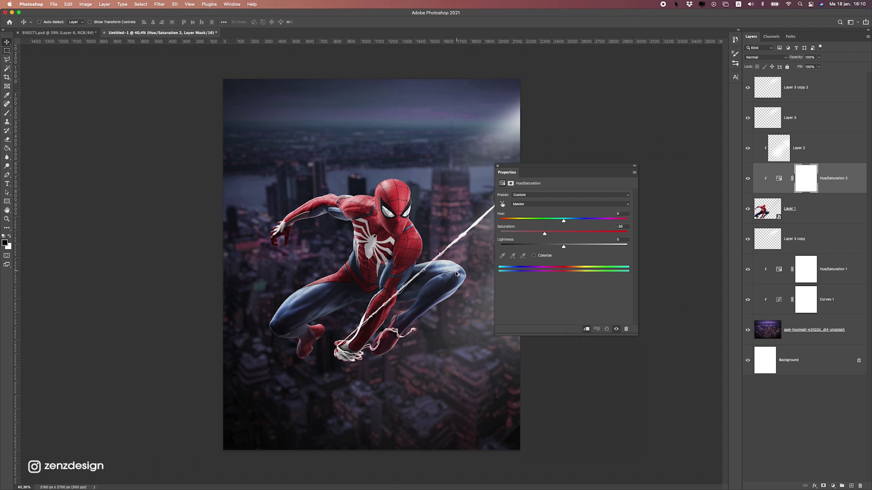
scroll(457, 273, down, 6)
scroll(451, 279, up, 2)
mouse_move(551, 236)
mouse_down()
mouse_move(573, 234)
mouse_move(540, 233)
mouse_up()
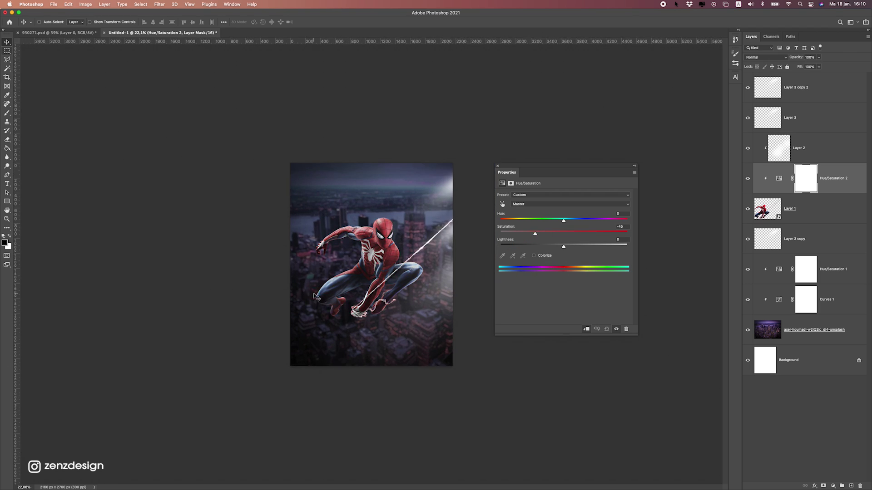
scroll(313, 296, down, 2)
scroll(457, 237, up, 4)
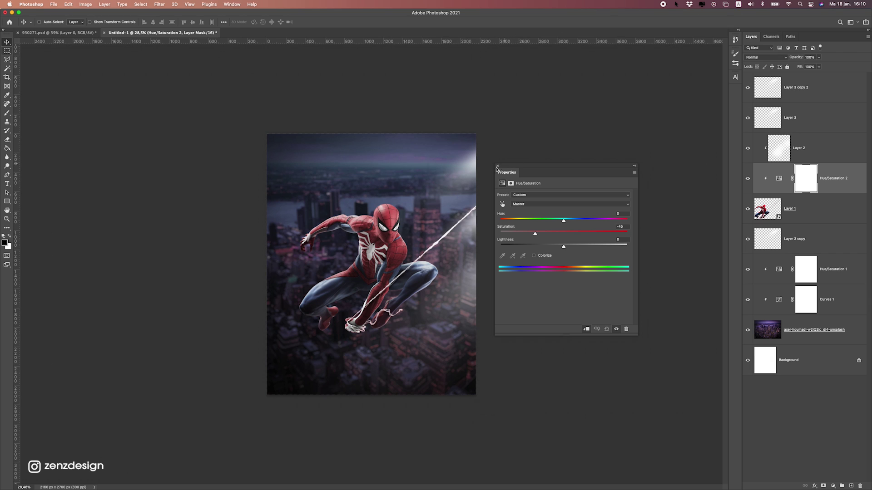
click(498, 167)
scroll(457, 254, up, 1)
super+click(460, 255)
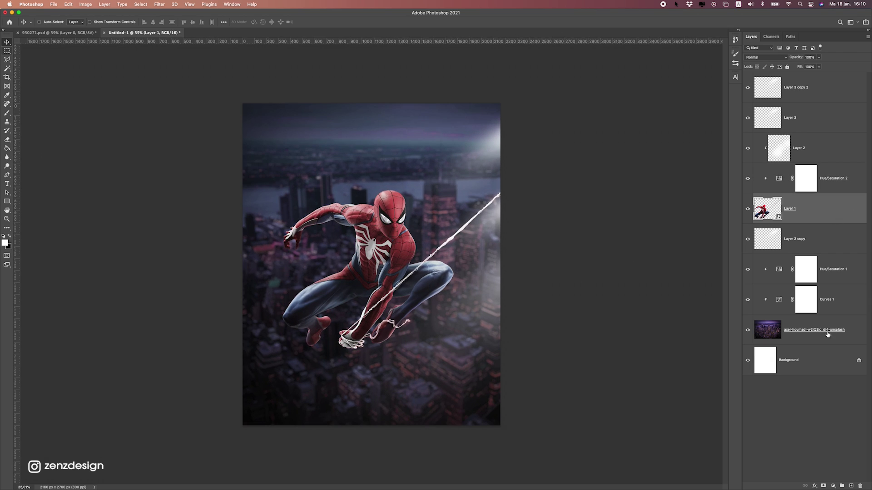
Add a Curves layer on Spider-Man with the highlight point pulled down to about 118
click(837, 485)
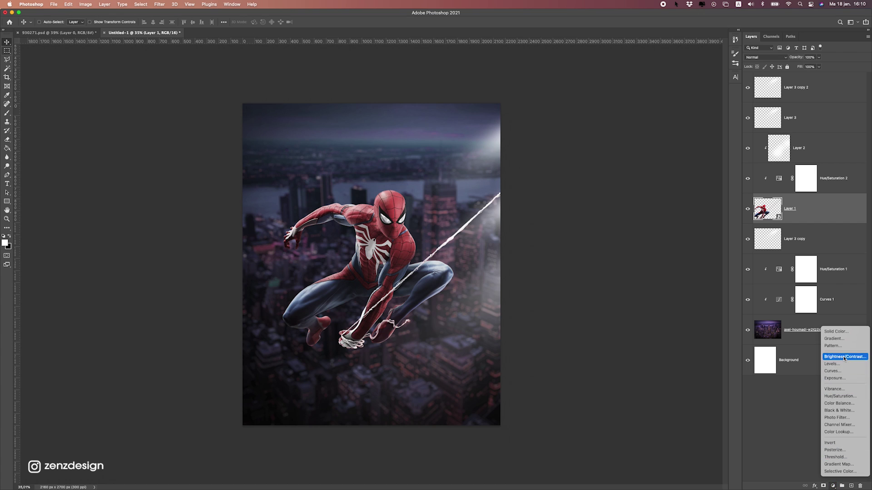
click(843, 371)
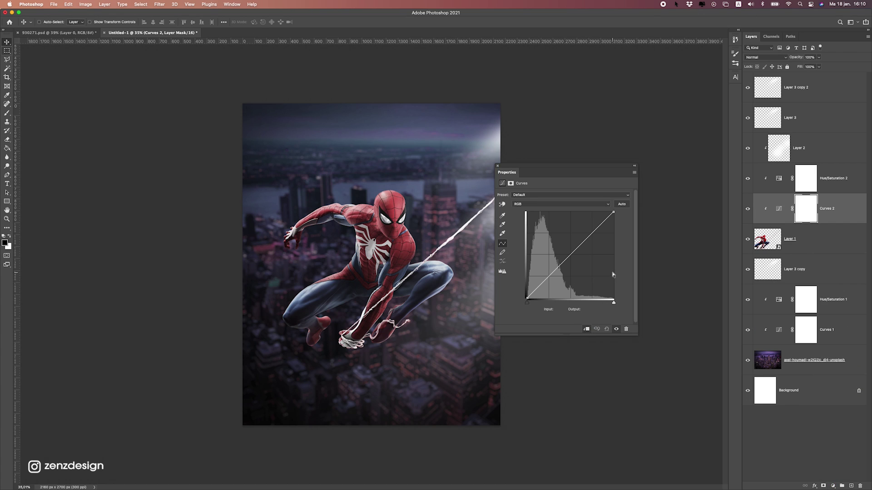
drag(612, 213, 623, 261)
scroll(278, 308, up, 5)
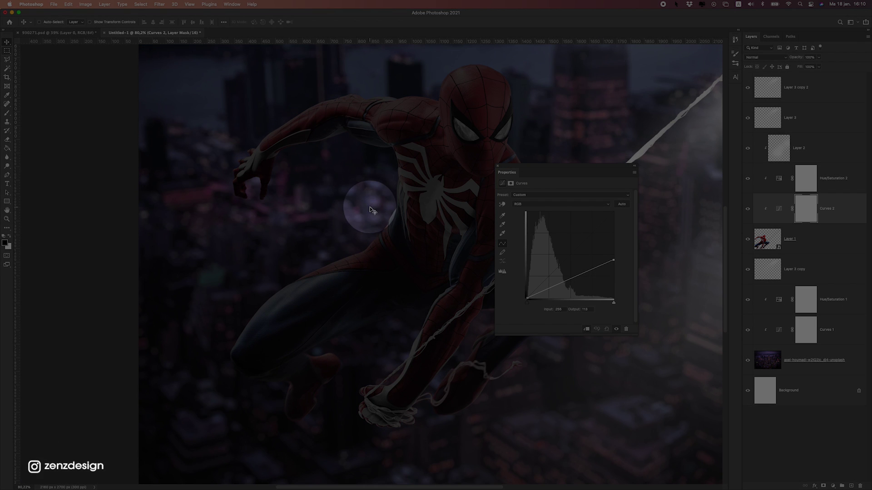
scroll(374, 256, down, 4)
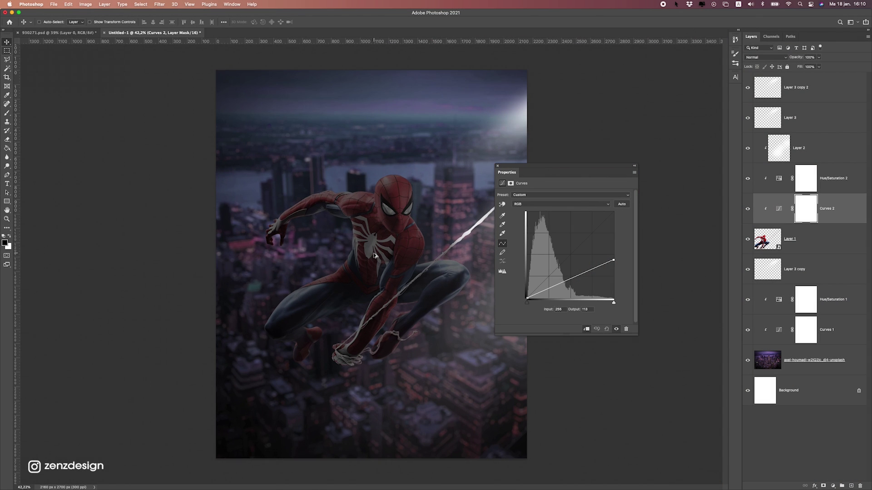
click(833, 486)
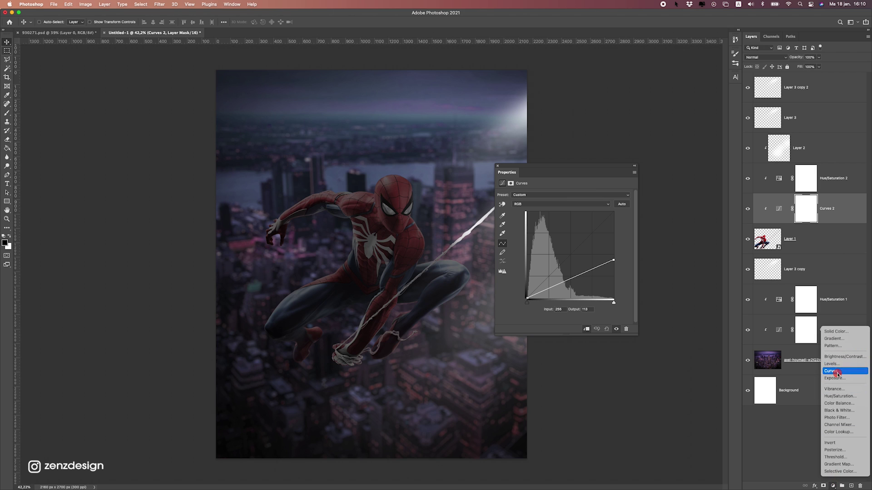
Add a Curves 3 layer brightening Spider-Man and invert its mask to black
click(836, 374)
drag(613, 213, 566, 204)
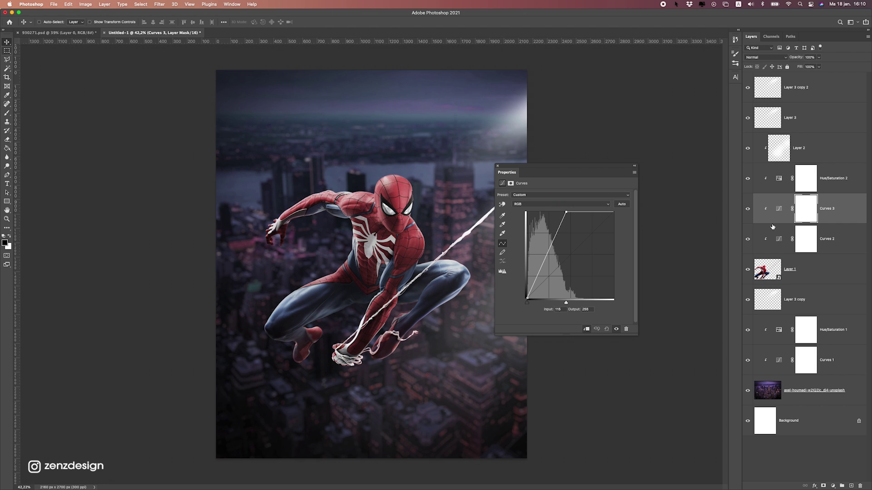
click(809, 208)
key(super+i)
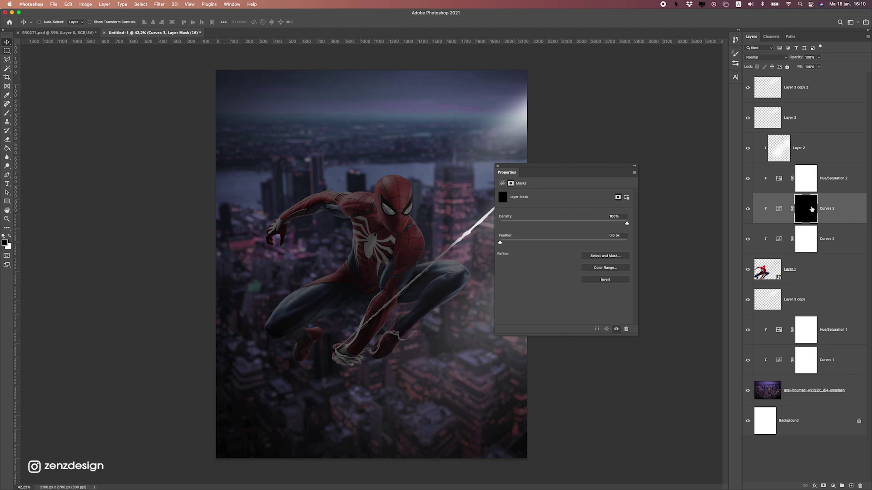
Set up a white Brush at size 100 for painting the Curves 3 mask
click(7, 113)
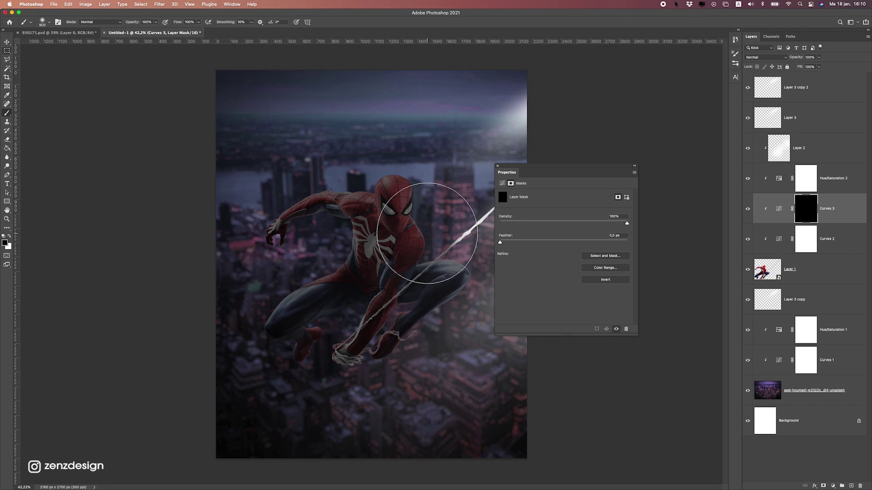
key(bracketleft)
key(bracketleft)
key(bracketleft)
key(bracketleft)
key(bracketleft)
key(bracketleft)
key(bracketleft)
key(bracketleft)
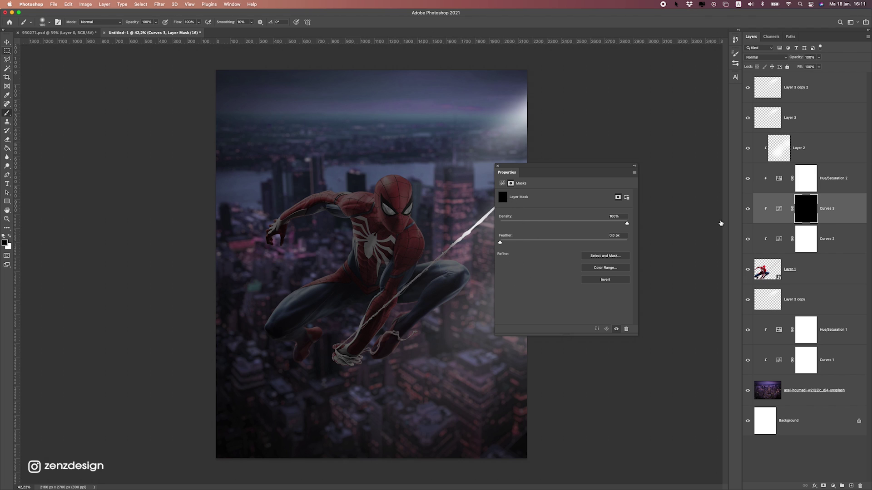
key(x)
drag(408, 178, 404, 223)
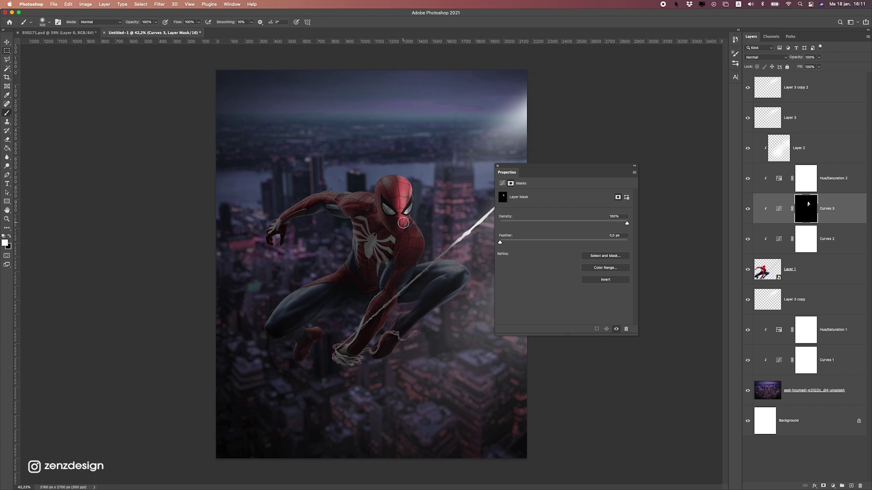
key(super+z)
key(bracketright)
key(bracketright)
key(bracketright)
Paint white around Spider-Man's head, along the leg web line and over the arm
mouse_move(418, 178)
mouse_down()
mouse_move(411, 185)
mouse_move(422, 227)
mouse_up()
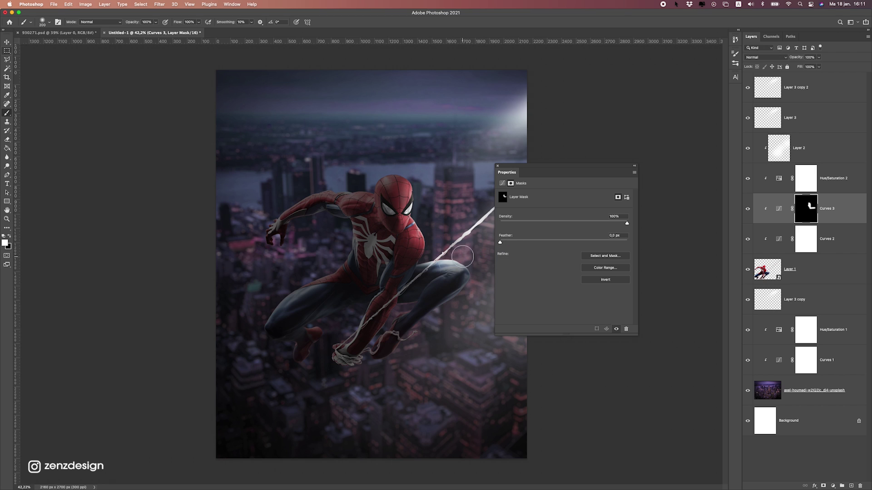
drag(362, 336, 466, 228)
drag(377, 331, 447, 204)
mouse_move(396, 191)
mouse_down()
mouse_move(371, 170)
mouse_move(356, 184)
mouse_move(412, 187)
mouse_move(417, 226)
mouse_move(394, 167)
mouse_move(417, 216)
mouse_move(412, 226)
mouse_move(405, 158)
mouse_up()
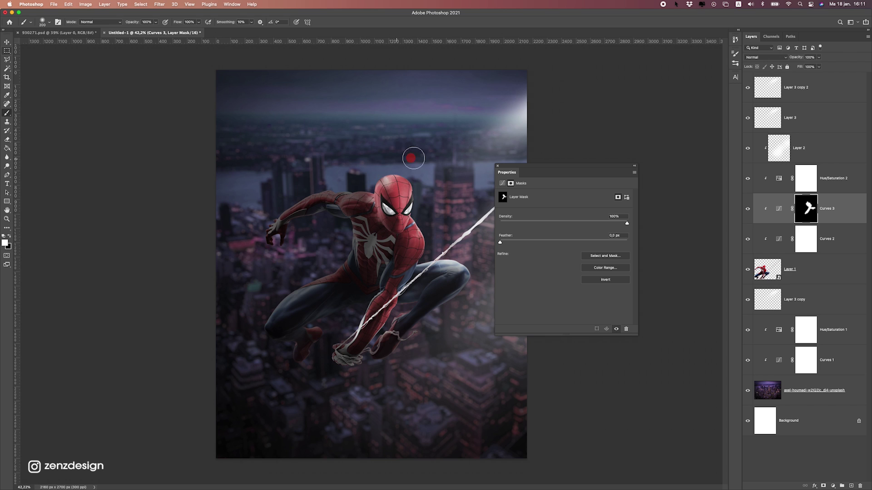
key(super+z)
scroll(405, 198, down, 5)
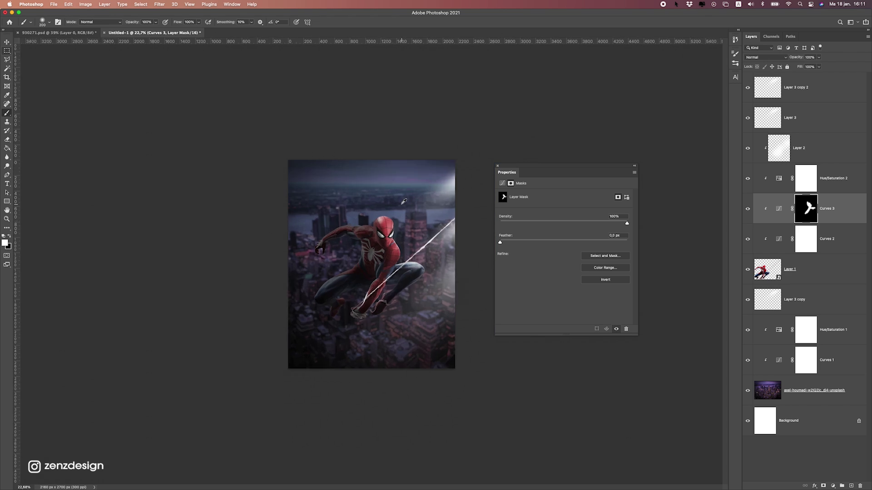
scroll(403, 198, up, 5)
drag(369, 180, 288, 176)
key(super+z)
scroll(370, 176, up, 2)
scroll(370, 177, up, 3)
With a smaller brush, paint the brightening onto the shoulder and upper arm
key(bracketleft)
key(bracketleft)
key(bracketleft)
key(bracketleft)
key(bracketleft)
key(bracketleft)
key(bracketleft)
key(bracketleft)
click(307, 190)
mouse_move(355, 190)
mouse_down()
mouse_move(249, 207)
mouse_move(178, 260)
mouse_up()
scroll(391, 206, down, 4)
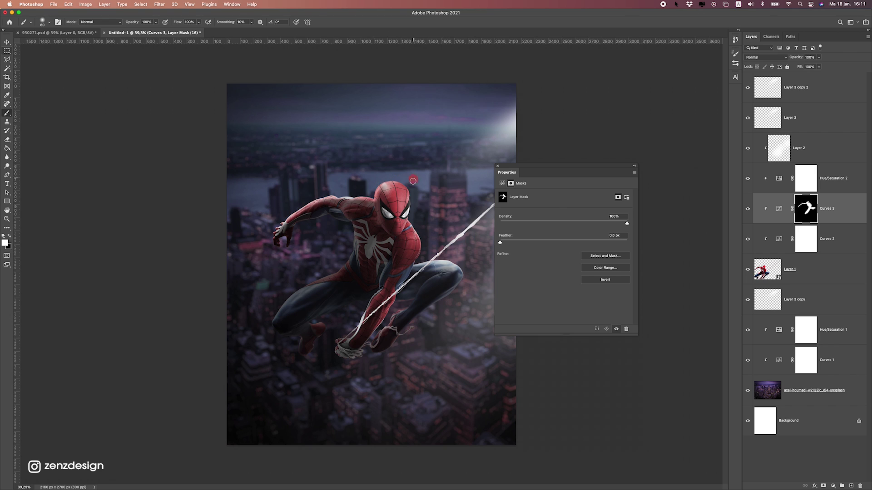
Paint the thigh, knee, lower leg, knee edge and hand and forearm into the mask
drag(326, 276, 216, 370)
key(super+z)
mouse_move(325, 273)
mouse_down()
mouse_move(279, 300)
mouse_move(246, 352)
mouse_up()
drag(296, 285, 254, 364)
mouse_move(327, 325)
mouse_down()
mouse_move(312, 348)
mouse_move(317, 325)
mouse_move(304, 327)
mouse_move(352, 325)
mouse_up()
mouse_move(443, 304)
mouse_down()
mouse_move(394, 349)
mouse_move(452, 296)
mouse_move(398, 325)
mouse_move(369, 376)
mouse_up()
key(super+z)
drag(454, 286, 457, 274)
scroll(429, 287, down, 5)
scroll(428, 286, up, 5)
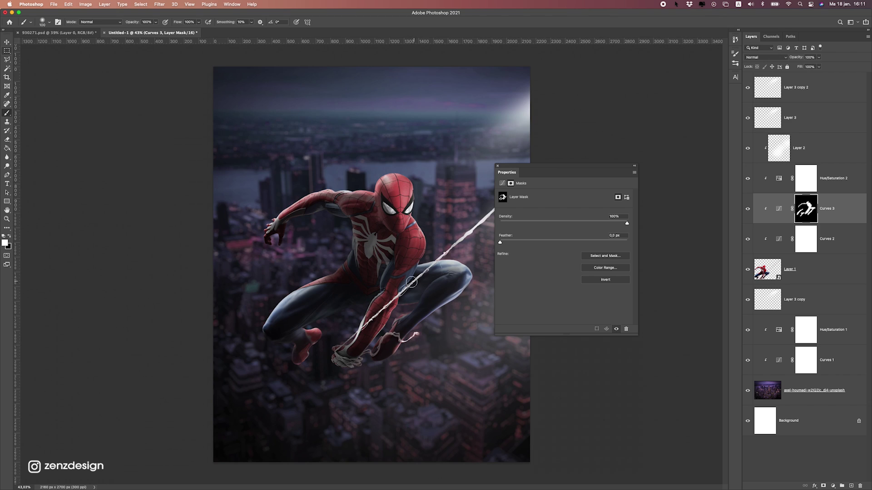
mouse_move(346, 358)
mouse_down()
mouse_move(404, 282)
mouse_move(422, 207)
mouse_up()
Enlarge the brush to 200 and zoom in and out to review the mask
key(bracketright)
key(bracketright)
key(bracketright)
key(bracketright)
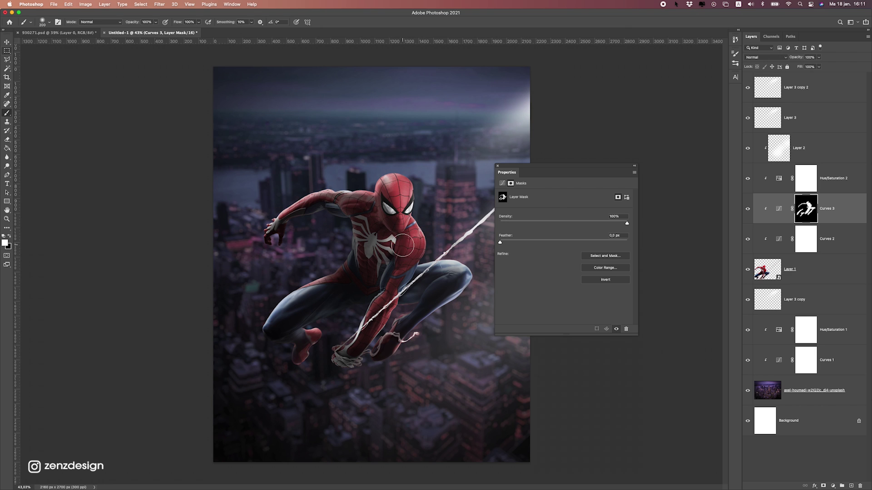
scroll(304, 246, down, 6)
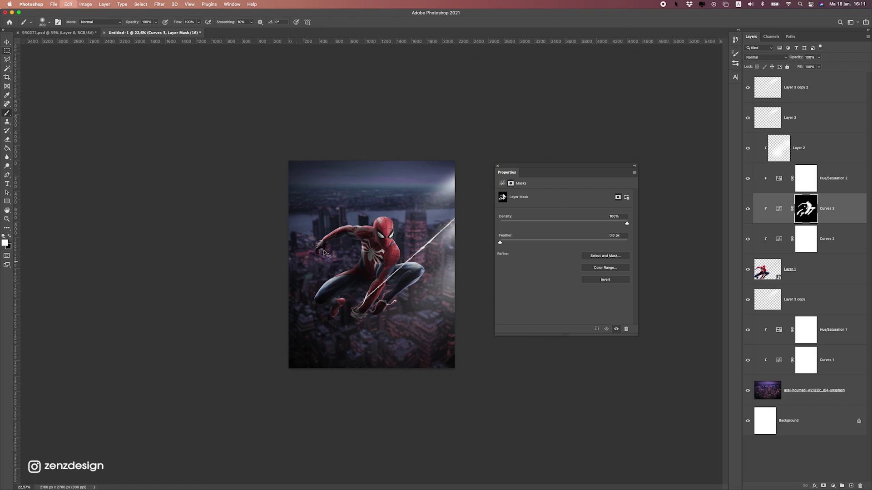
scroll(338, 250, up, 4)
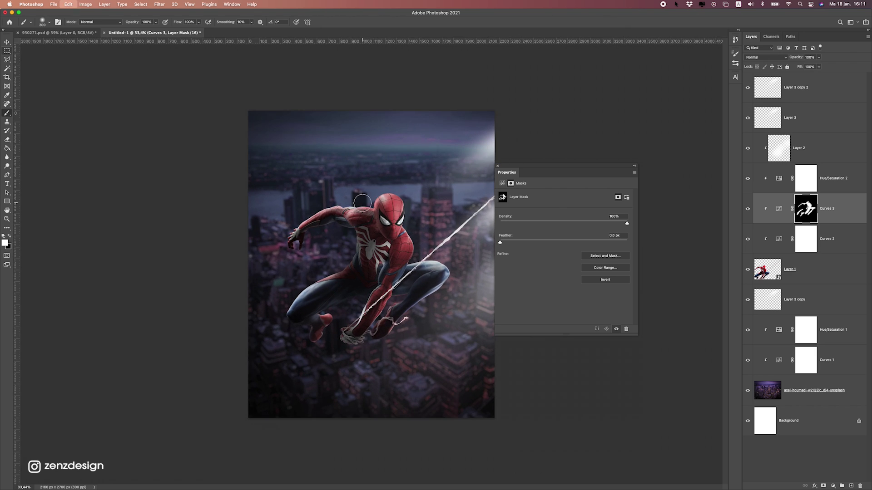
scroll(431, 235, down, 3)
scroll(409, 266, up, 5)
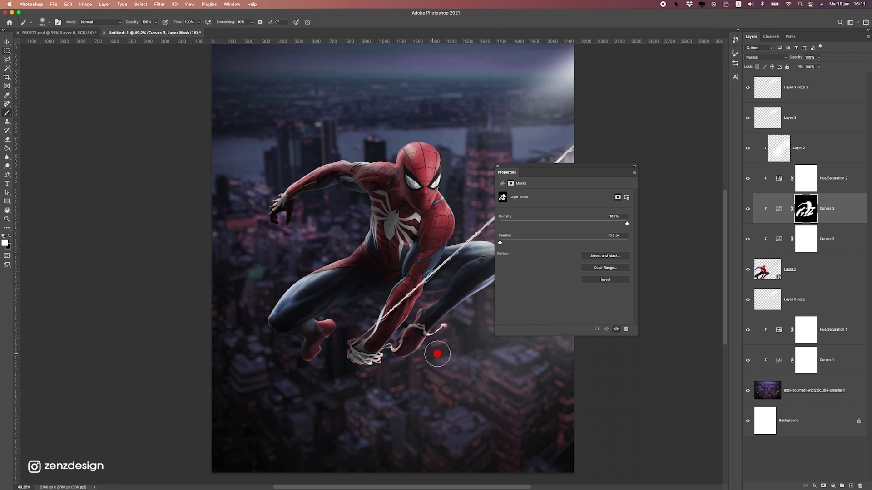
scroll(433, 353, down, 3)
scroll(447, 360, up, 1)
scroll(431, 326, down, 1)
scroll(429, 296, up, 4)
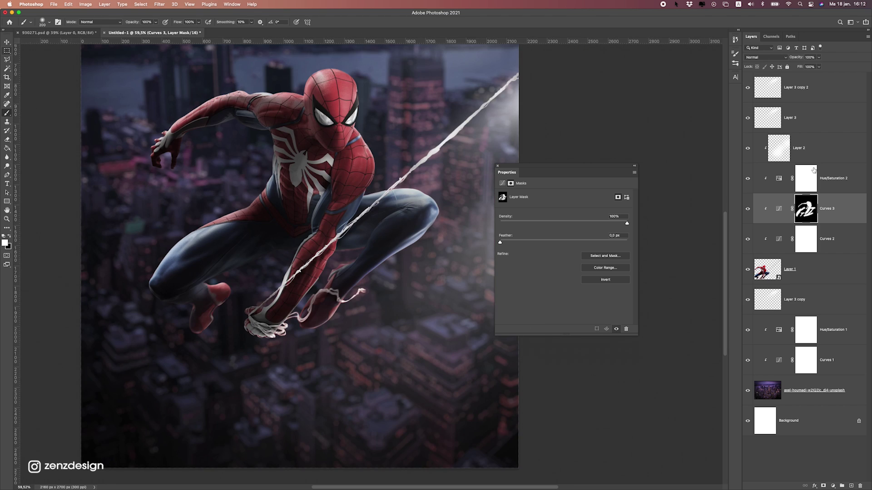
scroll(366, 260, down, 1)
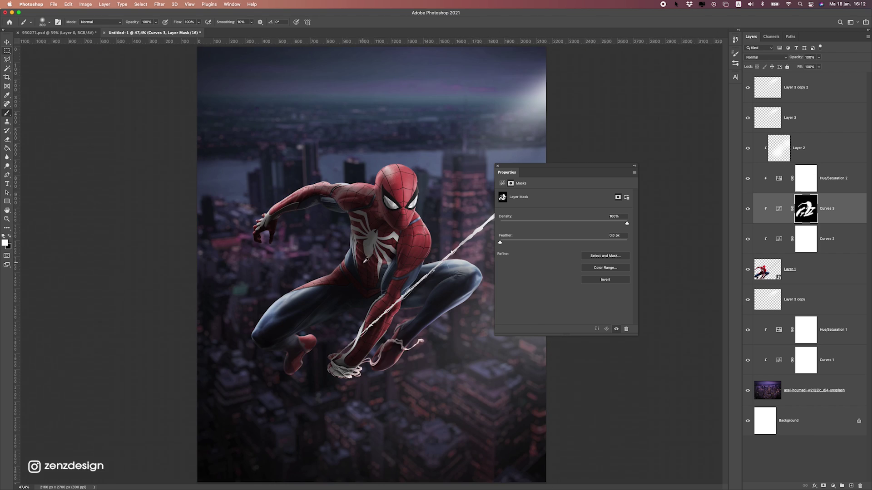
Hide and reshow both Curves adjustments to compare before and after
click(748, 243)
click(747, 211)
mouse_move(747, 211)
mouse_down()
mouse_move(747, 241)
mouse_move(747, 211)
mouse_up()
scroll(355, 241, down, 1)
scroll(355, 241, down, 3)
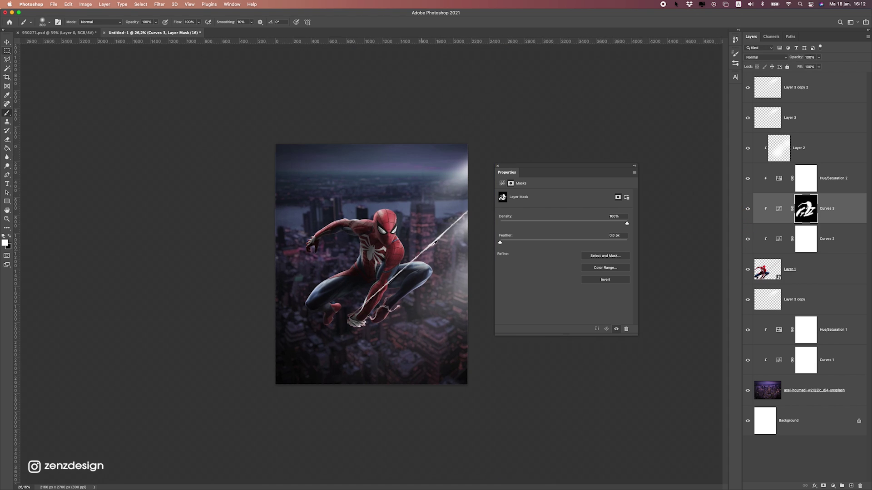
Close the mask properties and drag the Layer 3 copy 2 glow slightly downward
click(497, 166)
scroll(393, 198, up, 2)
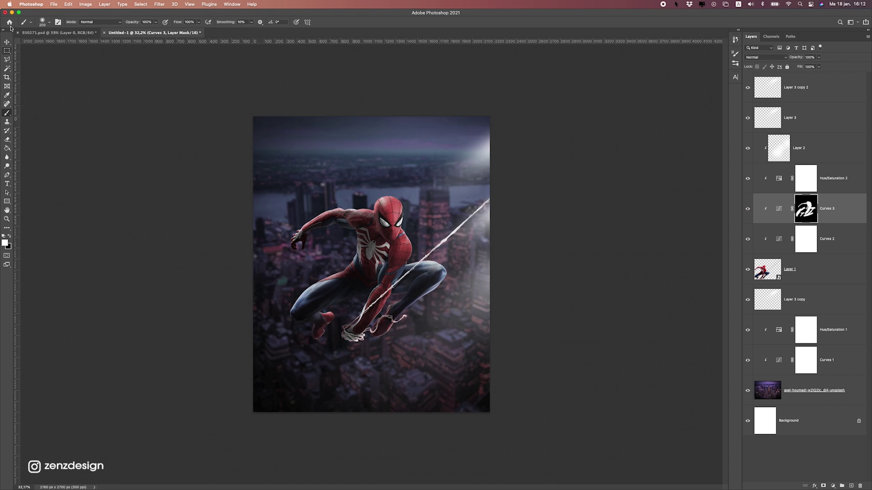
click(6, 43)
super+click(472, 158)
drag(472, 158, 484, 177)
scroll(530, 193, down, 4)
scroll(530, 193, up, 4)
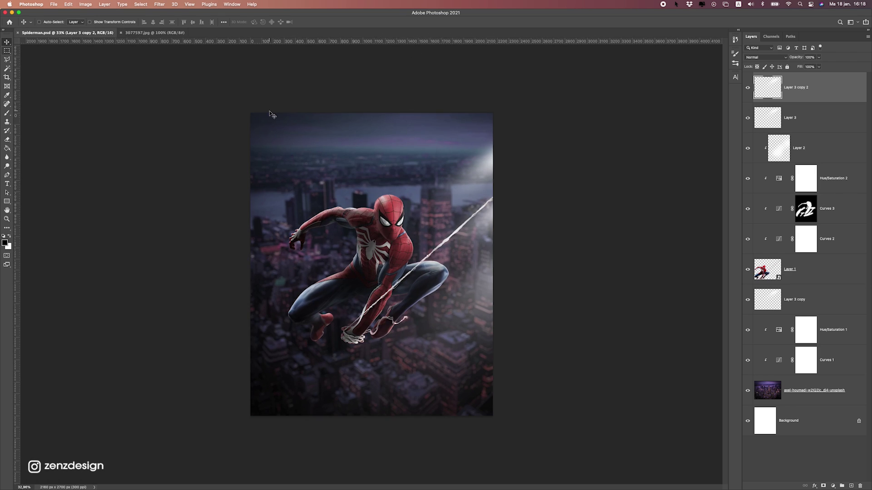
scroll(269, 112, up, 1)
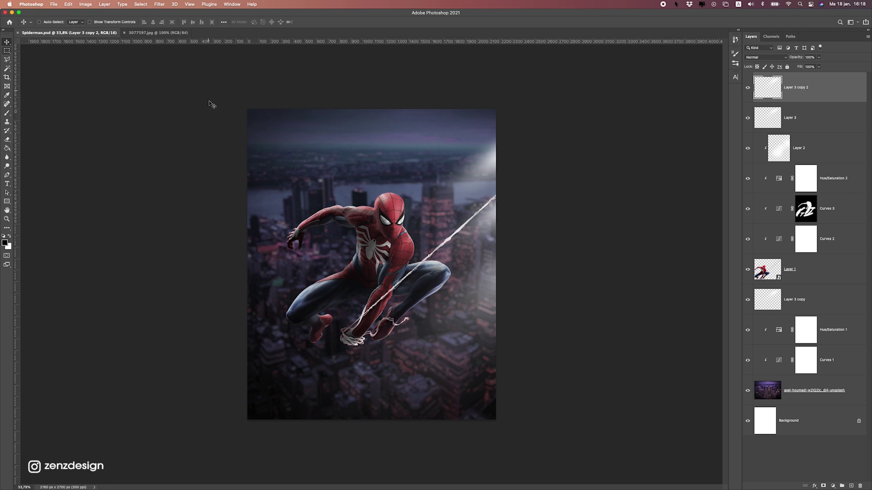
Copy the whole 3077597.jpg star field and paste it into Spiderman.psd as Layer 4
click(144, 34)
key(super+a)
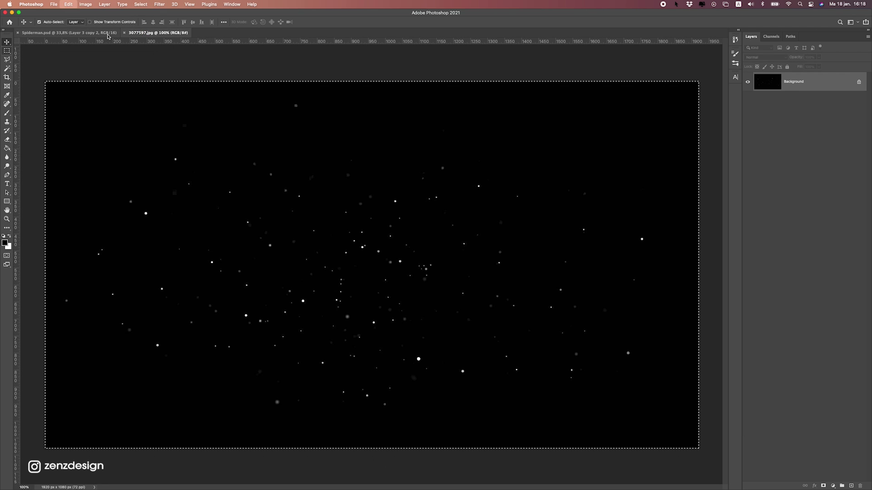
click(108, 34)
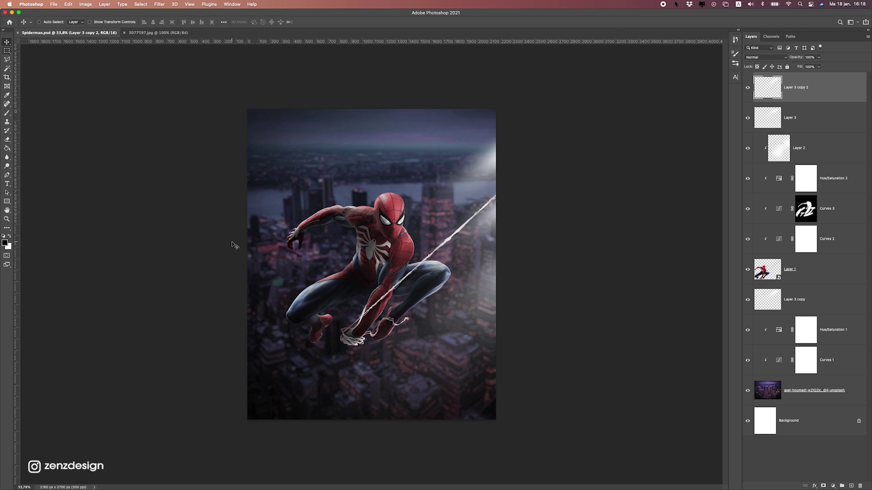
scroll(395, 230, up, 2)
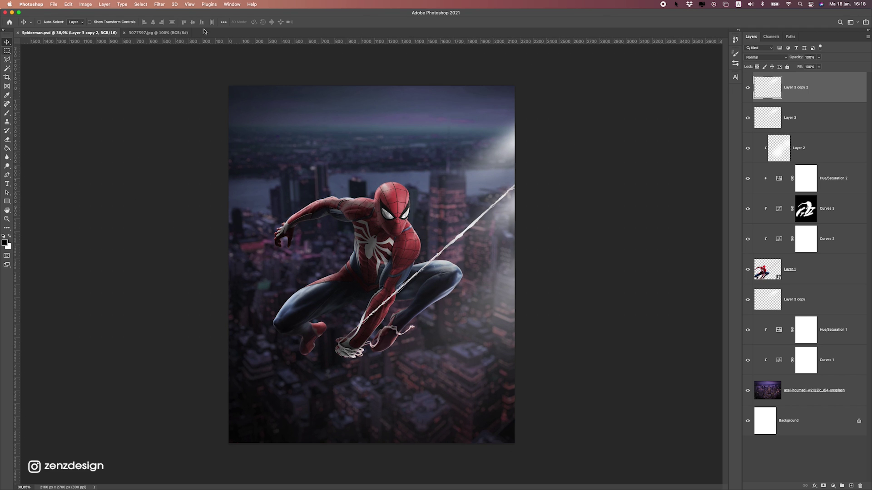
click(190, 33)
click(97, 33)
key(super+v)
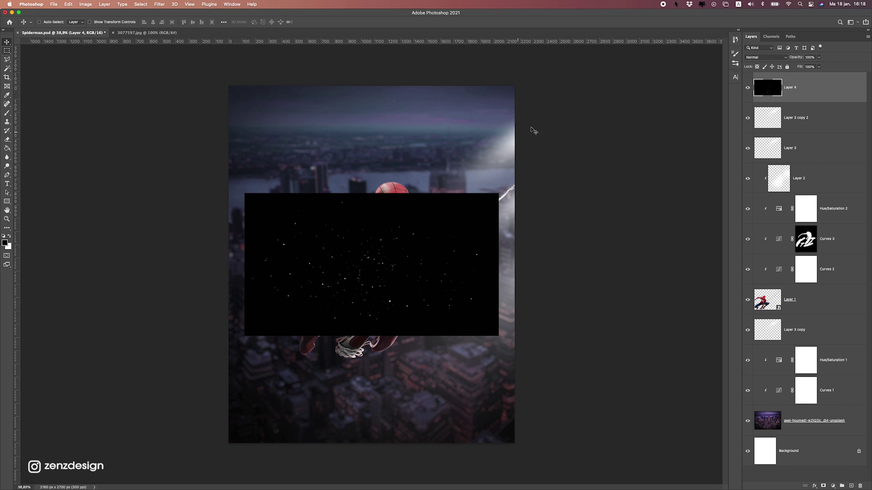
Convert Layer 4 to a smart object, blend it in Screen and reposition the specks
right_click(834, 88)
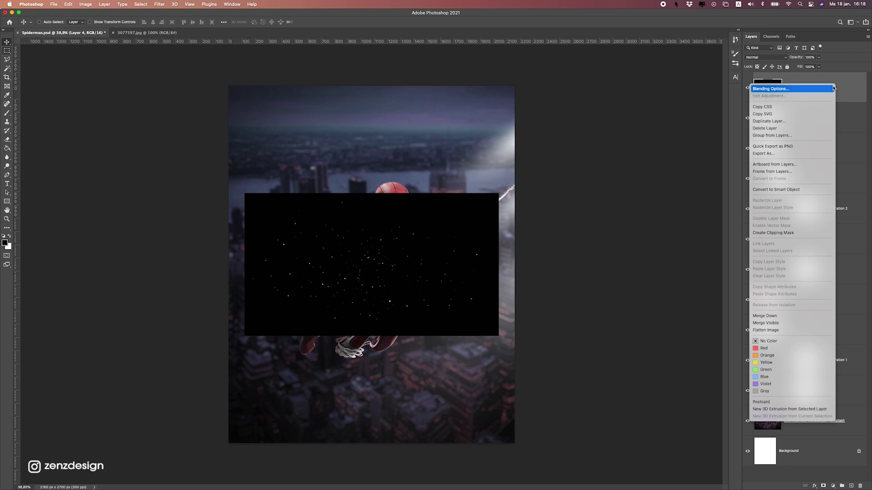
click(806, 191)
click(160, 4)
click(719, 74)
click(754, 57)
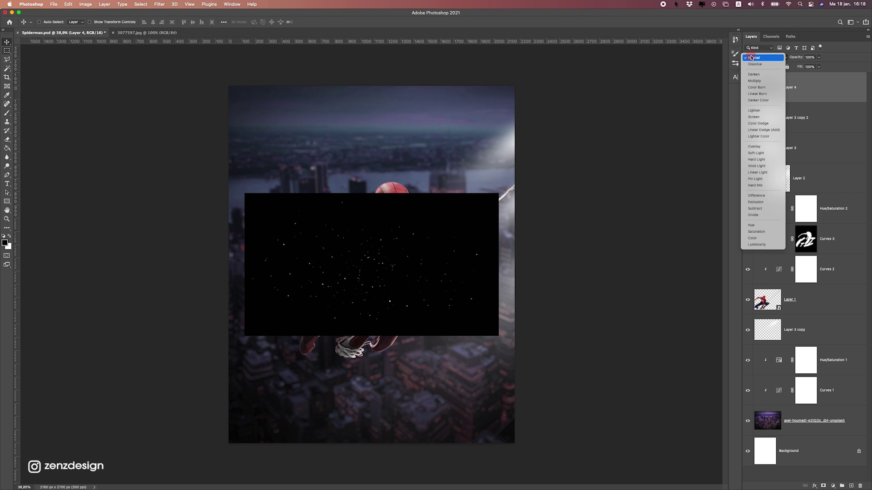
click(763, 117)
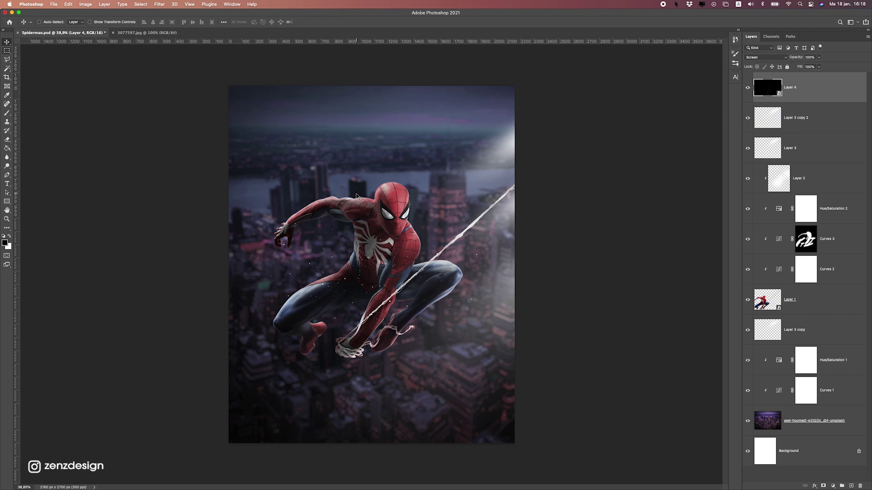
drag(419, 226, 329, 146)
Scale the duplicated star layer up from its corner
key(super+t)
drag(477, 116, 567, 64)
key(Escape)
key(super+t)
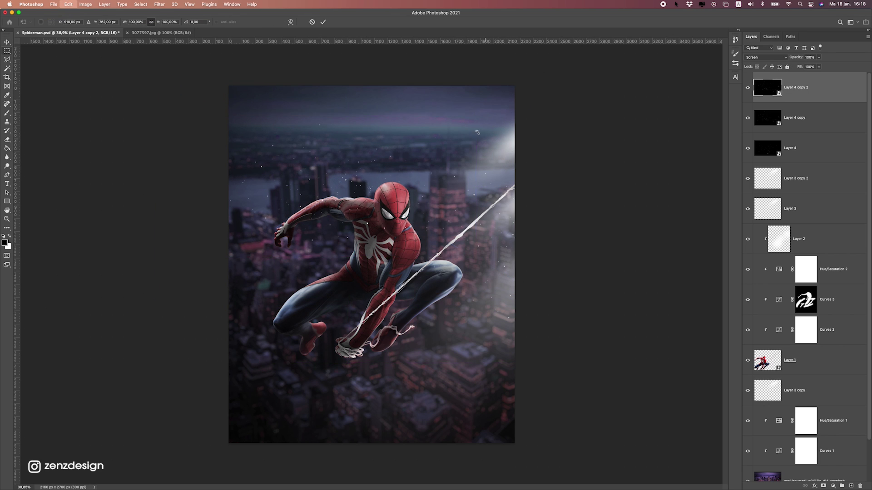
drag(476, 115, 547, 77)
key(Return)
Apply Motion Blur to the star copy and enlarge it to about 176%
click(141, 4)
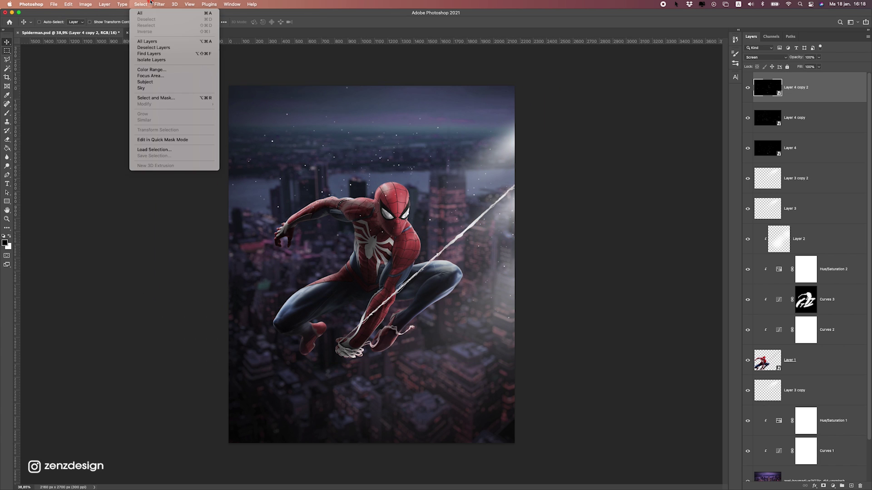
mouse_move(159, 5)
mouse_move(163, 91)
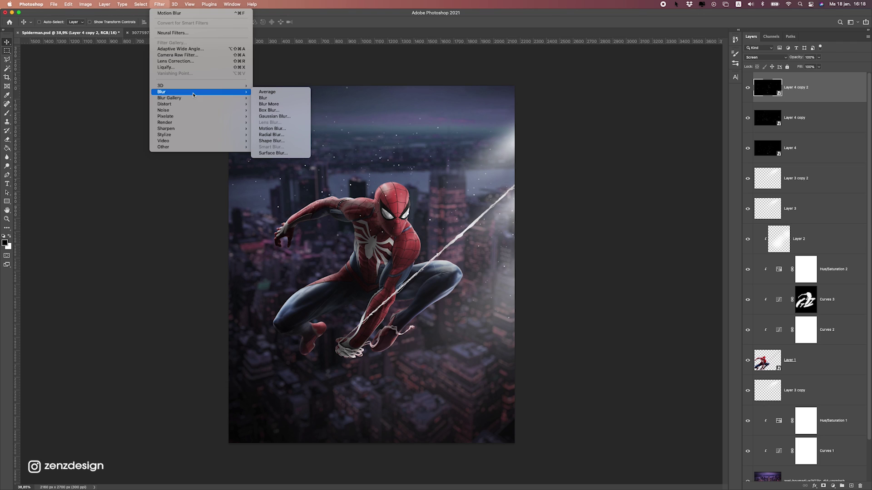
click(282, 129)
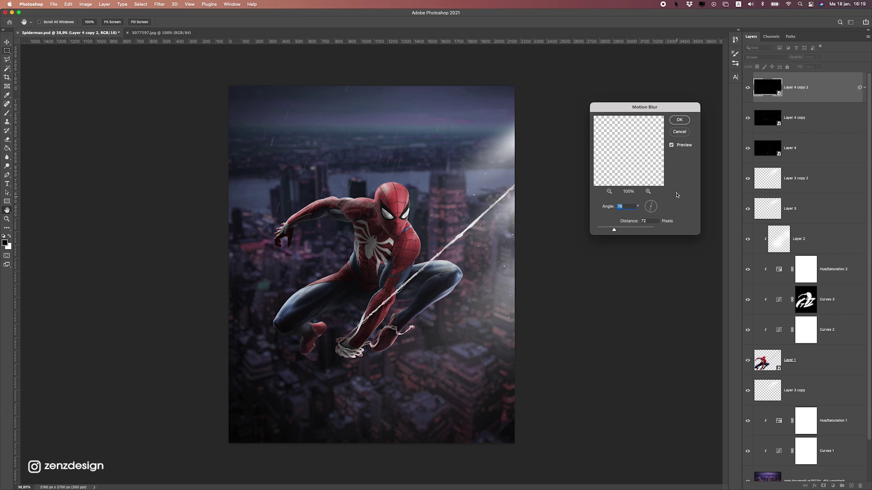
click(689, 120)
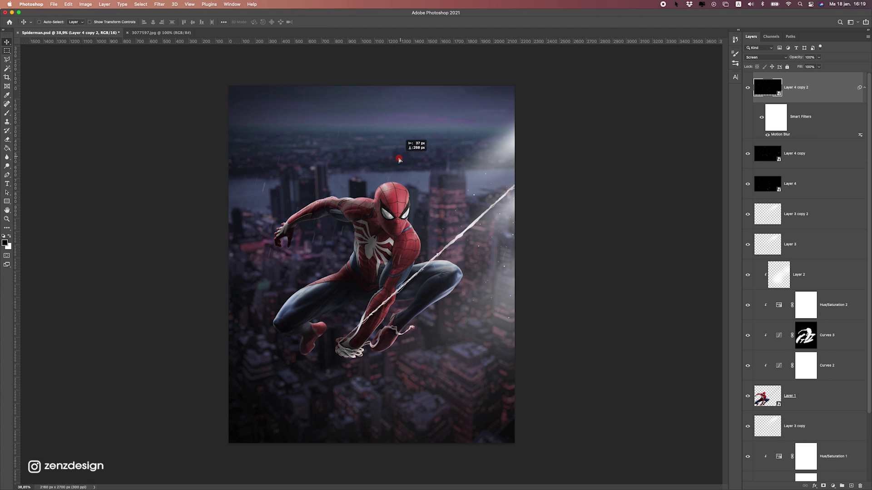
key(super+t)
drag(533, 252, 595, 290)
key(Return)
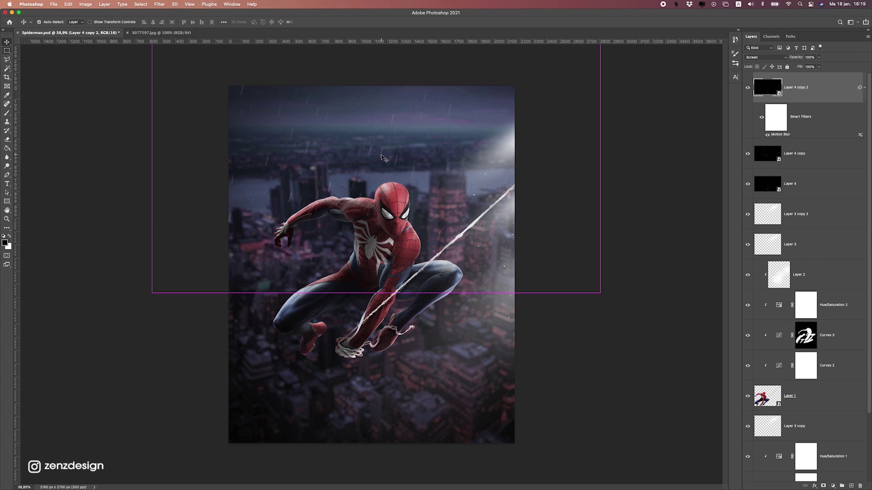
Make two duplicates of the rain layer, offset them across the scene, and select all three
key(super+j)
drag(395, 117, 337, 299)
key(super+j)
drag(278, 344, 552, 328)
drag(470, 301, 340, 269)
scroll(399, 293, down, 5)
scroll(390, 293, up, 4)
click(447, 274)
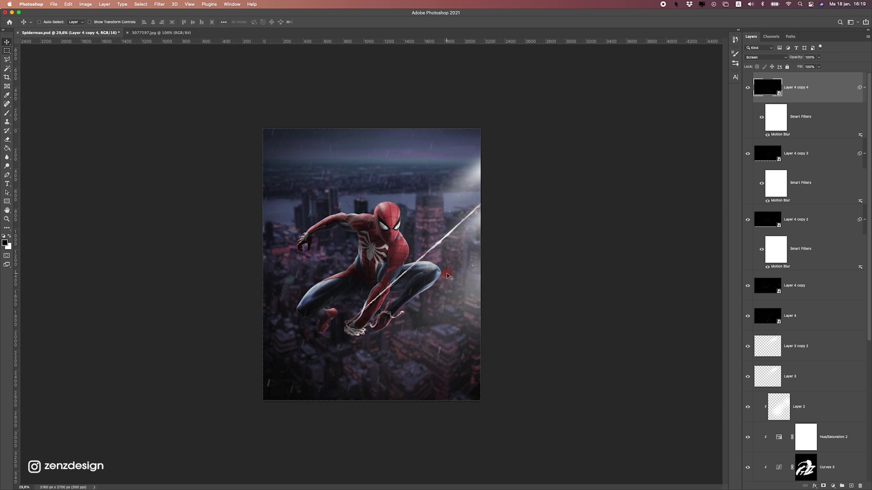
shift+click(813, 226)
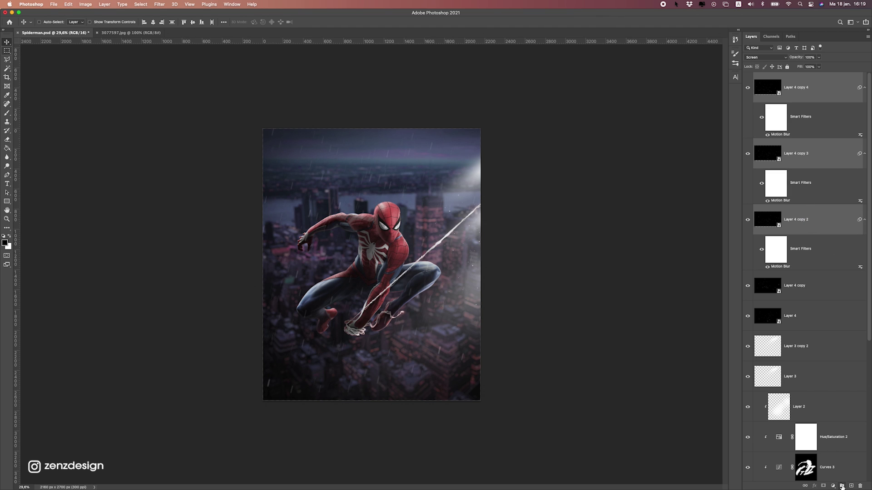
Group the three rain copies, nudge the group right and down, merge it, and set Screen
click(842, 487)
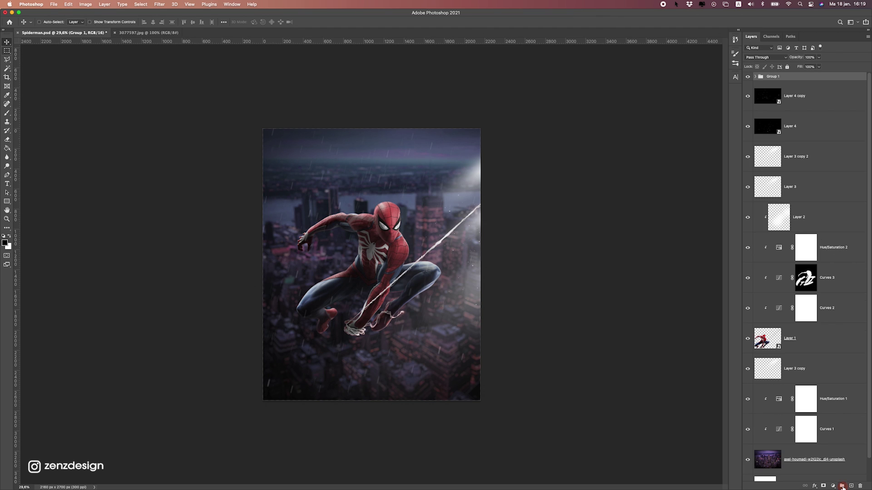
scroll(403, 221, up, 5)
scroll(403, 221, down, 4)
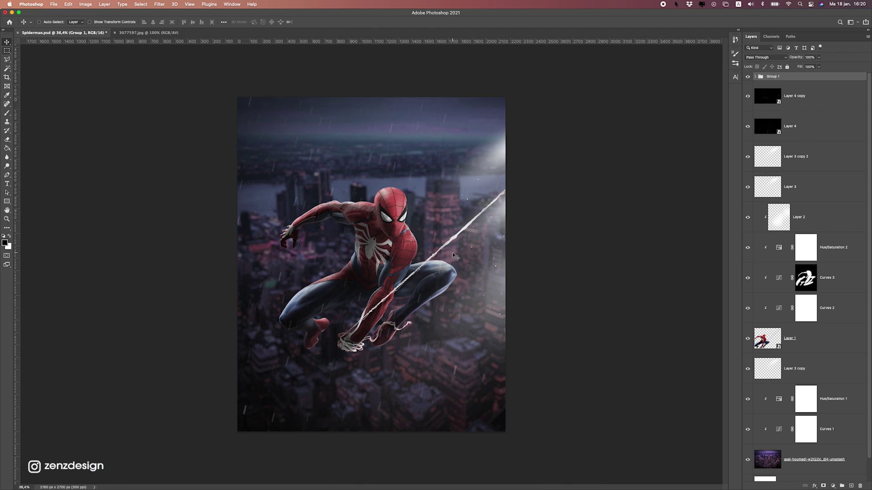
drag(452, 274, 471, 284)
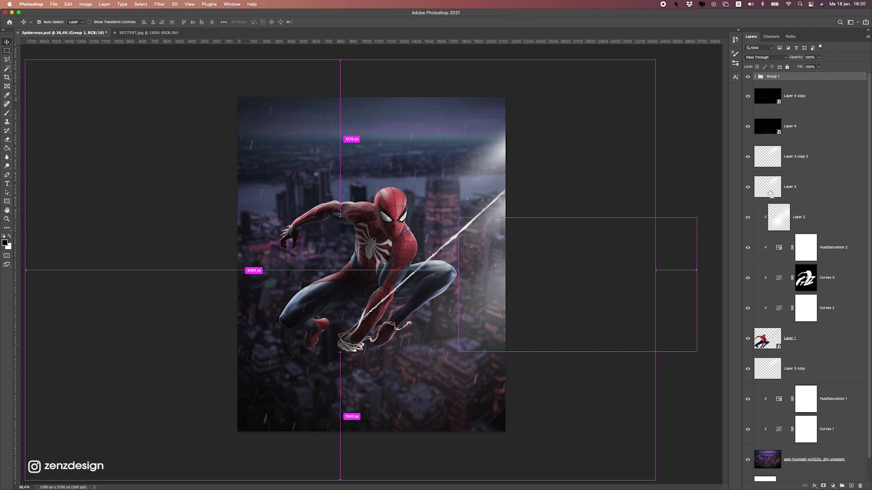
key(super+e)
alt+click(748, 88)
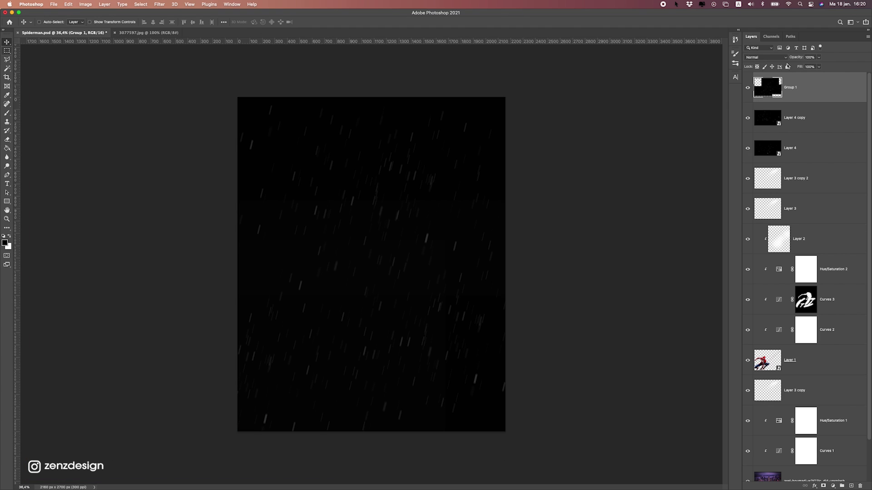
click(761, 58)
click(767, 119)
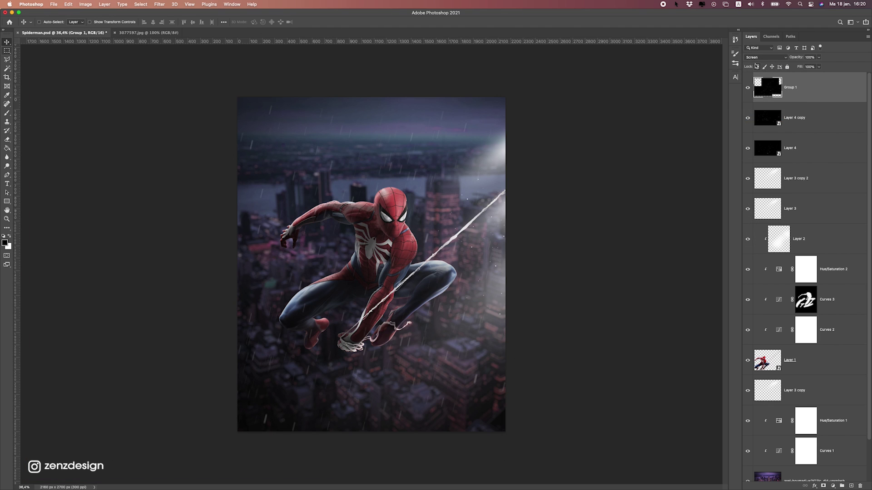
Add a Curves adjustment clipped to Group 1, moving the white point to input 208
click(833, 486)
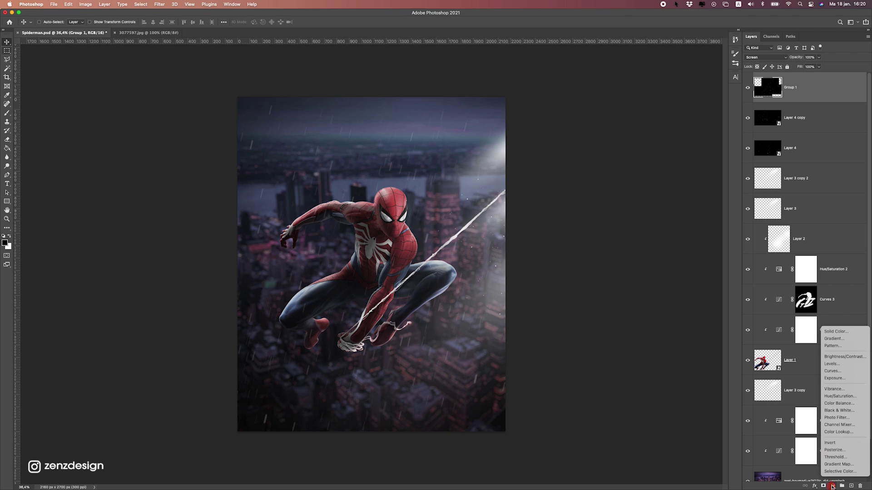
click(833, 376)
click(586, 330)
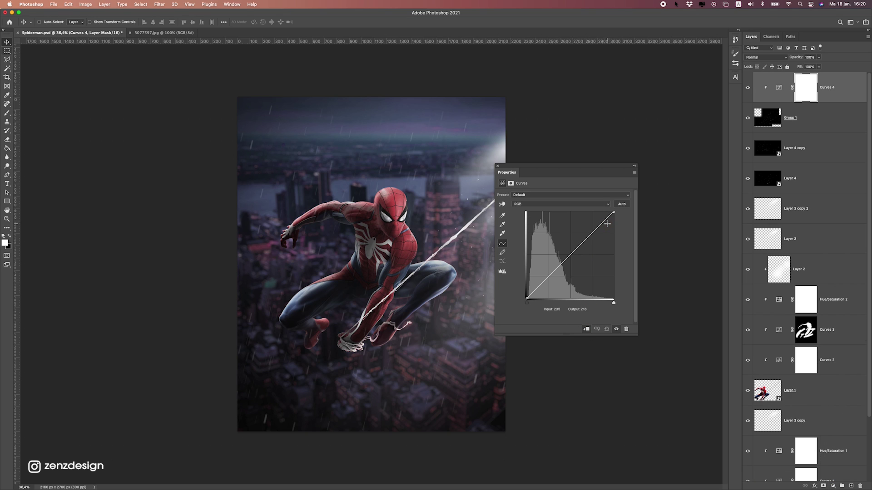
mouse_move(612, 214)
mouse_down()
mouse_move(557, 214)
mouse_move(617, 212)
mouse_move(578, 208)
mouse_move(598, 206)
mouse_up()
scroll(472, 248, down, 10)
scroll(416, 263, up, 10)
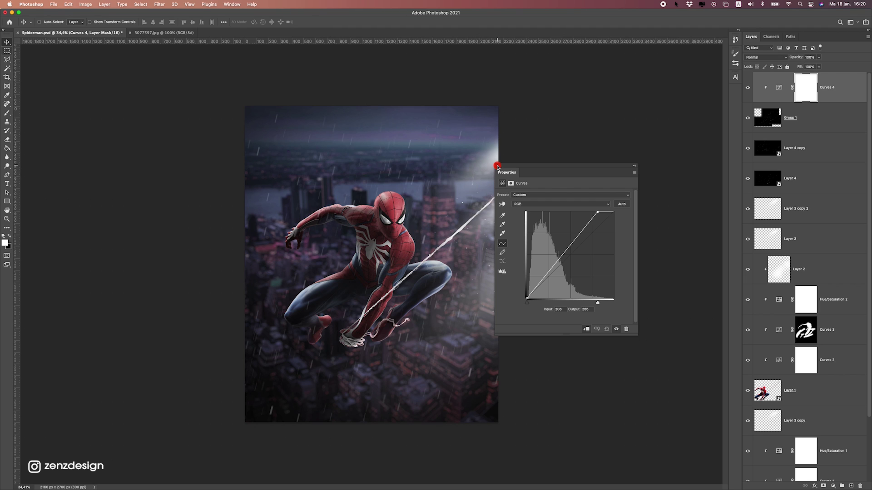
click(498, 166)
right_click(799, 121)
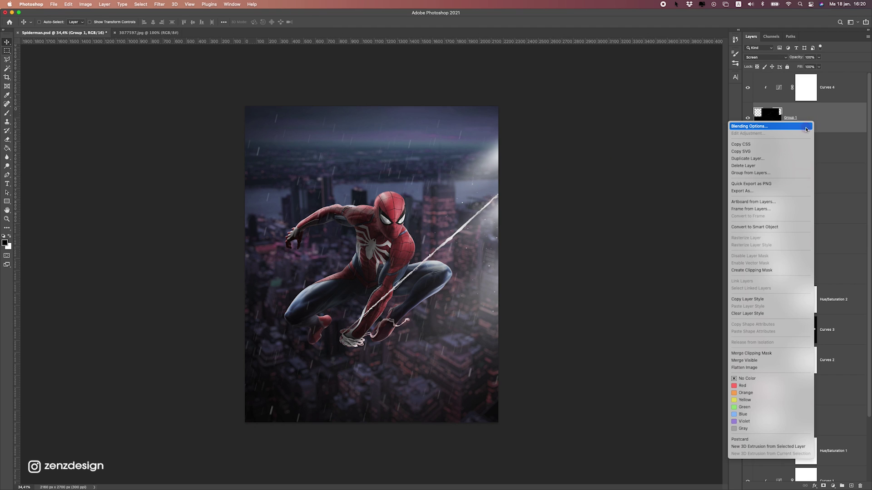
Convert Group 1 to a smart object and rotate it to 6.80°
click(783, 228)
scroll(469, 254, down, 4)
key(super+t)
drag(506, 220, 528, 232)
scroll(414, 246, up, 3)
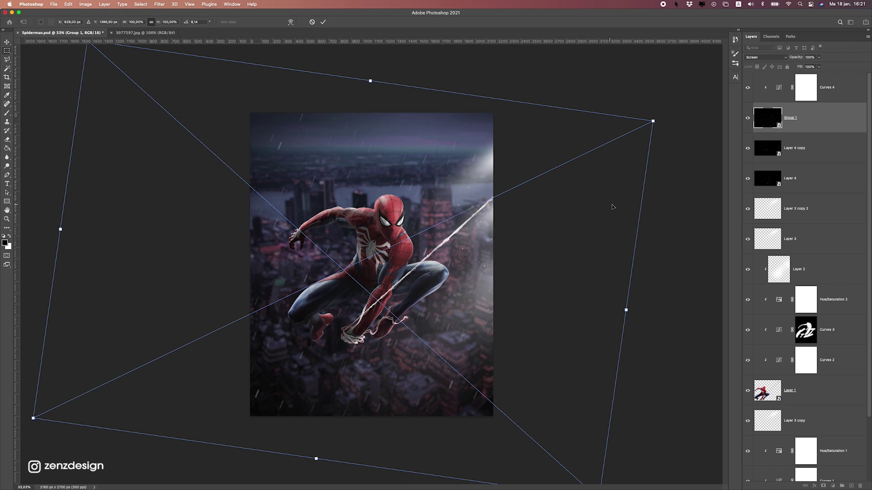
drag(560, 82, 553, 74)
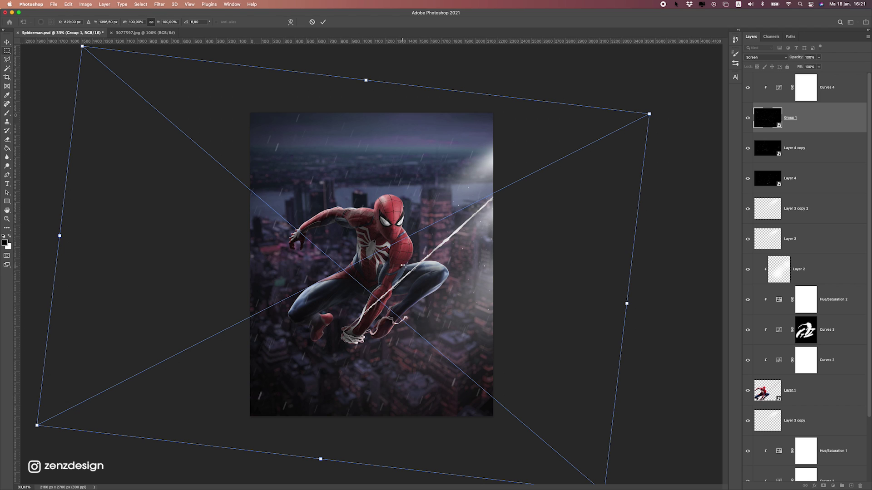
key(Return)
scroll(348, 196, down, 3)
scroll(348, 196, up, 3)
Set the Curves 4 white point to input 207, output 255 to brighten the image
click(810, 88)
click(818, 57)
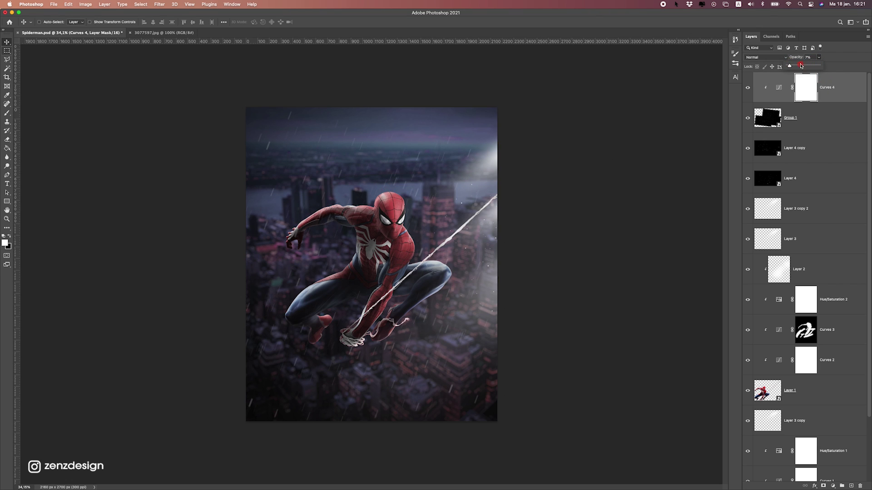
double_click(779, 87)
drag(595, 212, 620, 242)
drag(628, 269, 586, 202)
Add a layer mask to Group 1 and pick the Brush with black as foreground
click(811, 128)
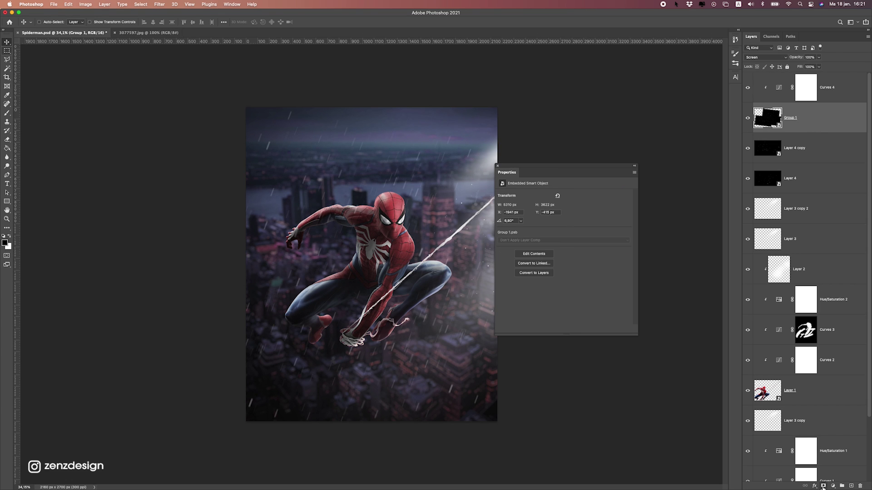
click(823, 486)
scroll(435, 227, up, 5)
click(6, 113)
click(4, 236)
click(346, 207)
key(super+z)
Paint the haze off Spider-Man in the mask at 47% brush opacity
click(155, 22)
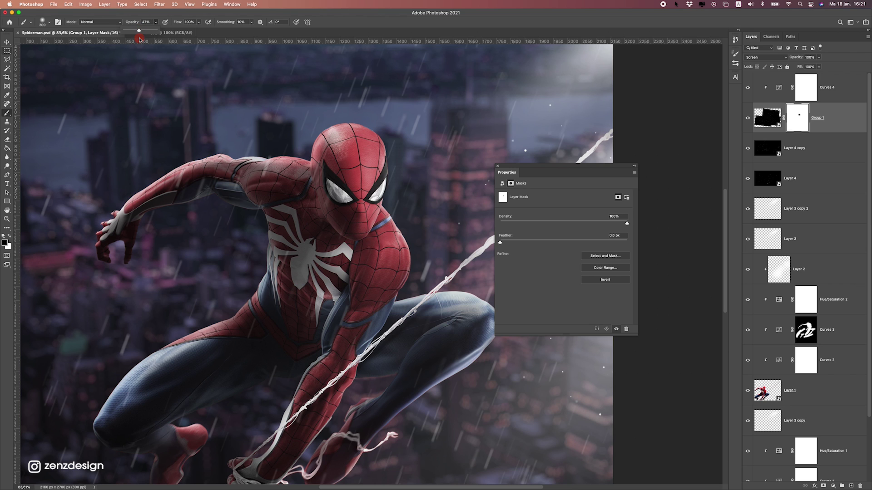
click(324, 270)
click(274, 195)
click(199, 184)
click(333, 297)
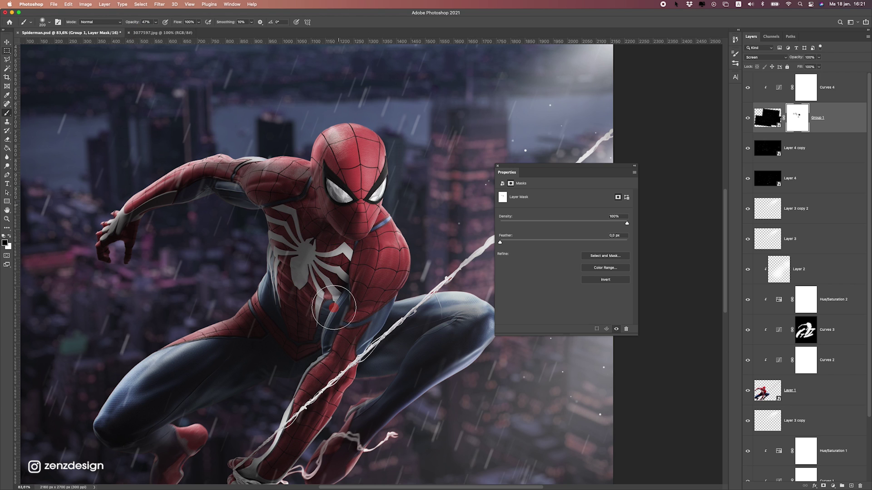
scroll(363, 234, down, 8)
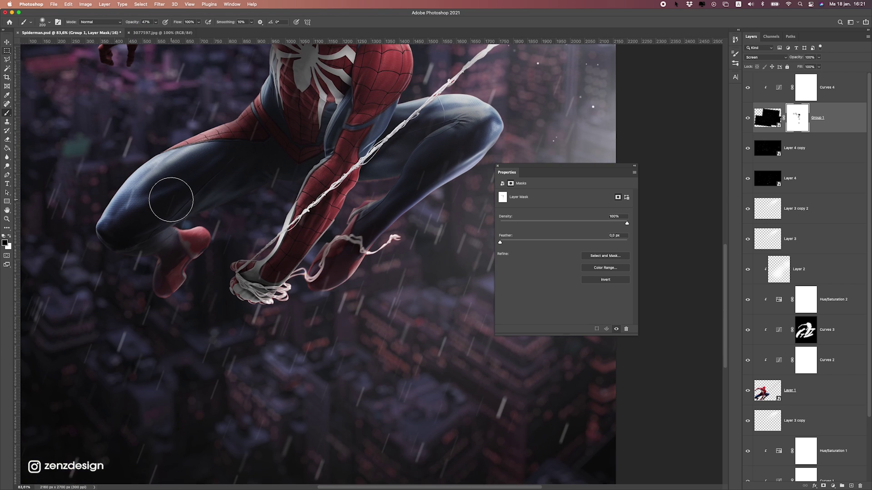
scroll(397, 141, up, 6)
scroll(342, 278, right, 2)
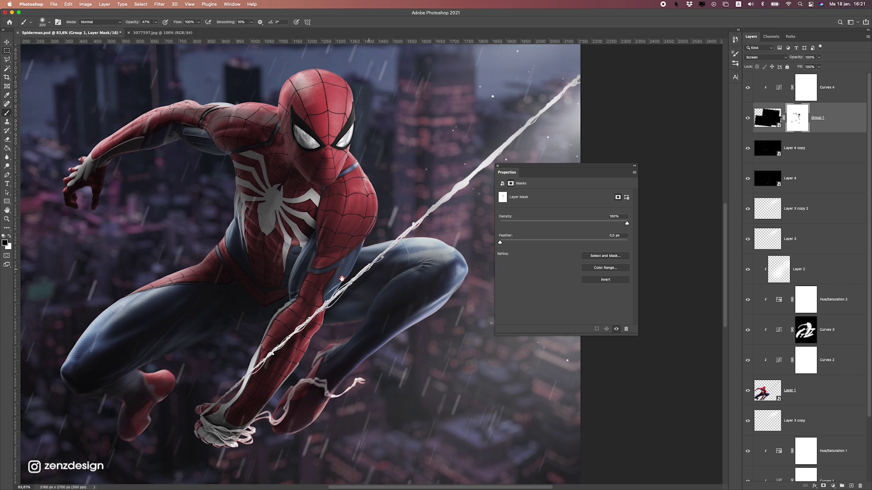
scroll(342, 279, right, 2)
key(super+0)
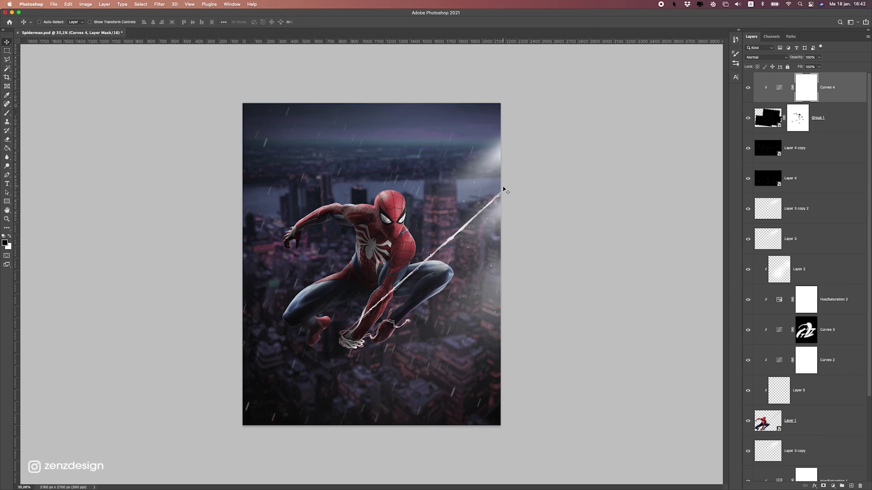
Add a new empty layer, Layer 6, at the top of the stack
scroll(387, 223, up, 10)
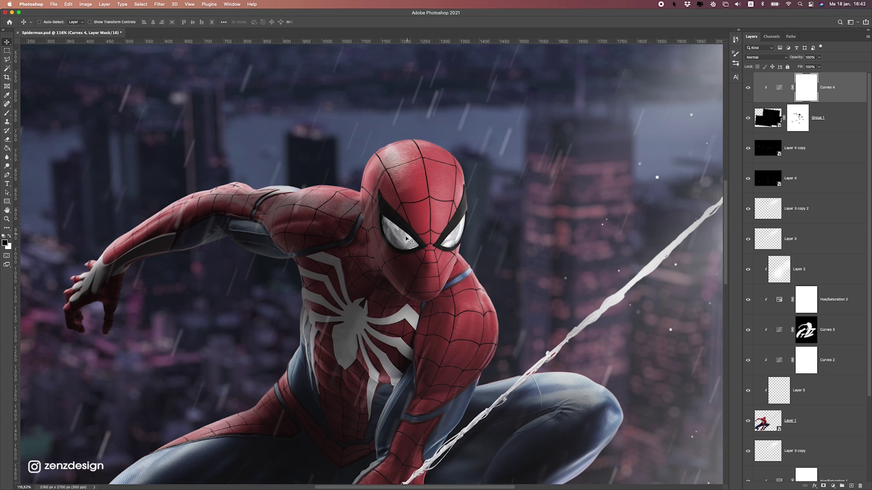
scroll(409, 242, down, 3)
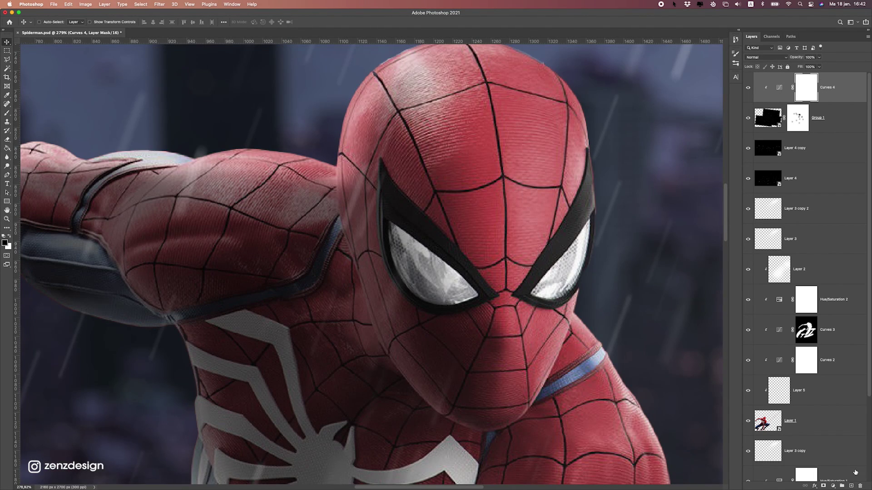
click(850, 486)
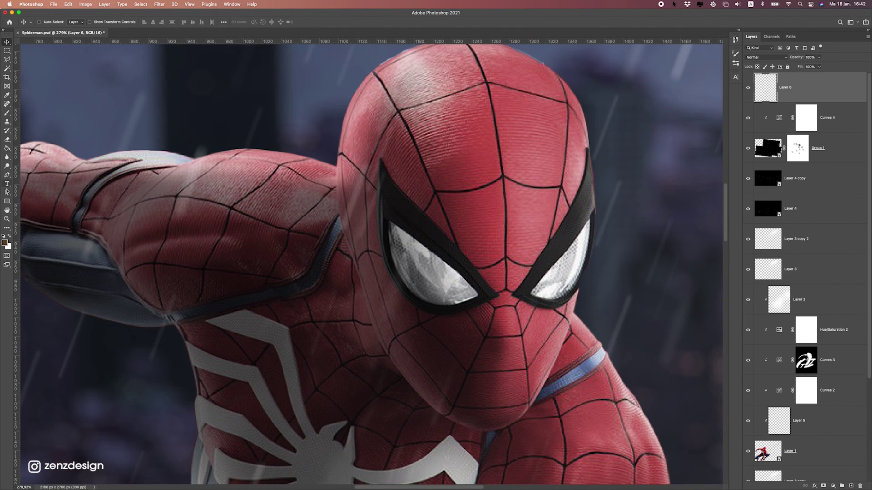
Trace a closed Pen path around the left eye lens of the mask
click(7, 175)
click(24, 174)
scroll(438, 234, up, 2)
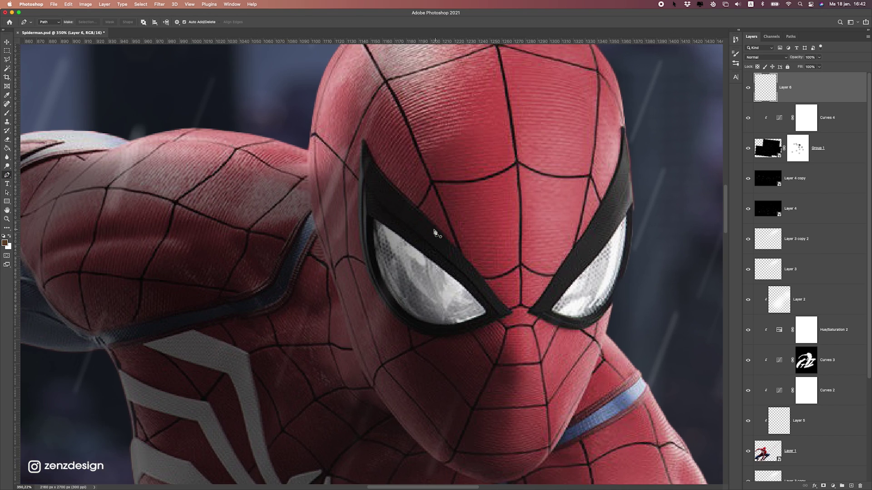
click(364, 216)
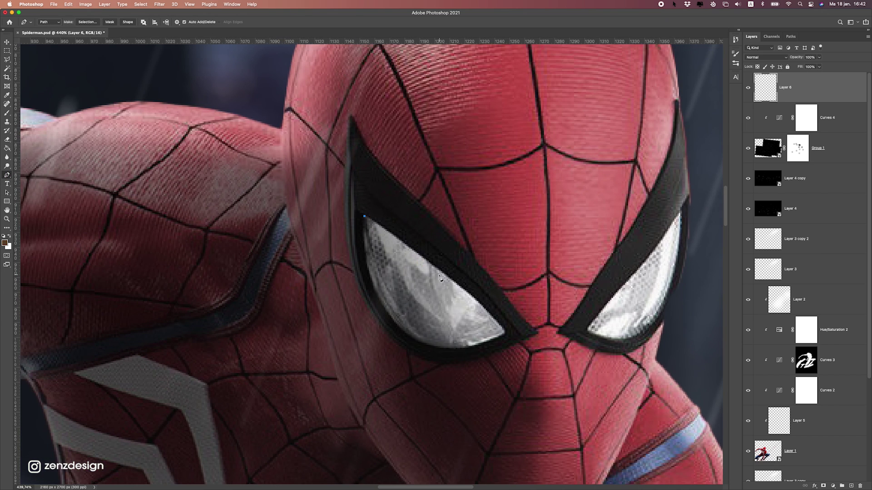
click(403, 240)
click(442, 272)
click(481, 303)
click(505, 332)
drag(457, 348, 440, 349)
drag(364, 217, 365, 348)
Convert the traced lens path into a selection
right_click(403, 238)
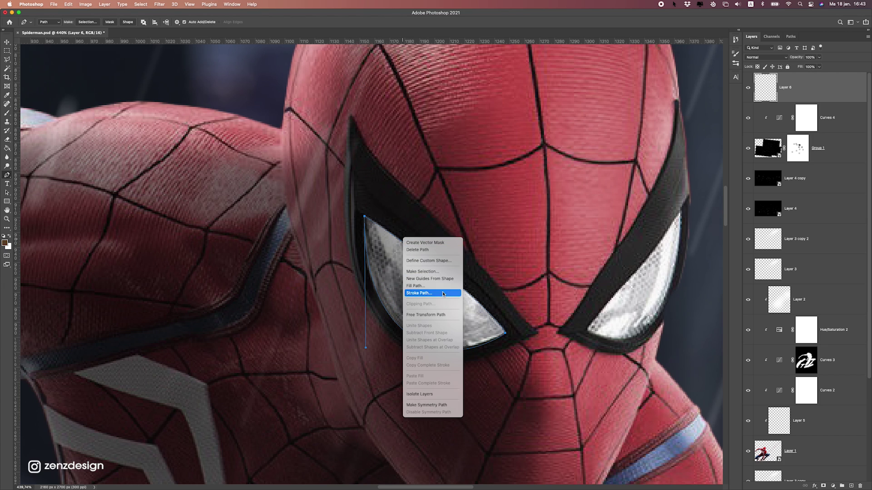
click(437, 271)
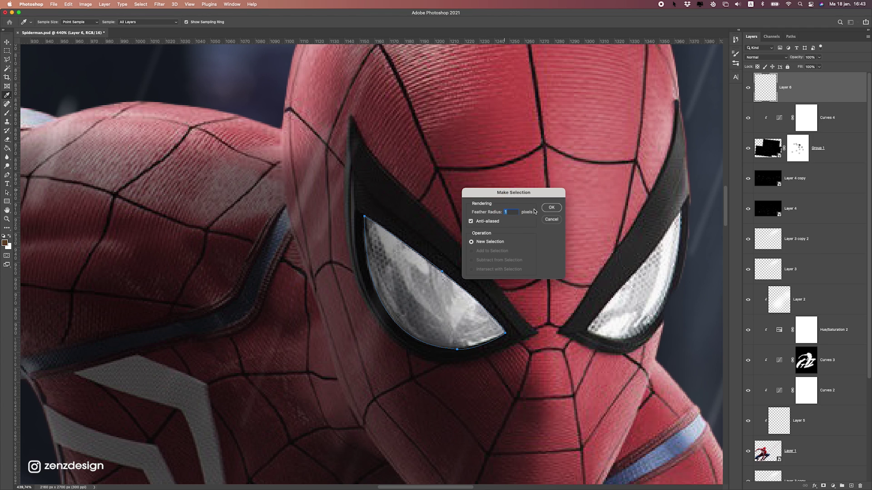
click(554, 205)
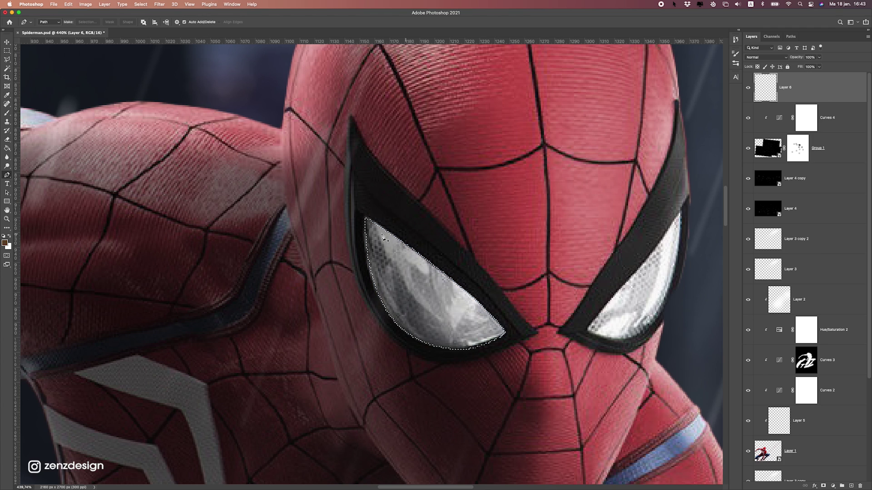
click(6, 244)
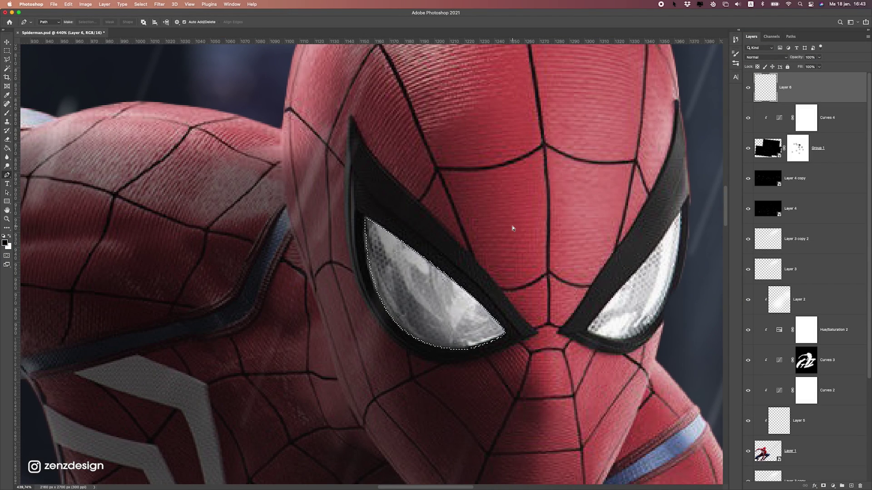
Fill the left eye lens selection with white on Layer 6
key(super+BackSpace)
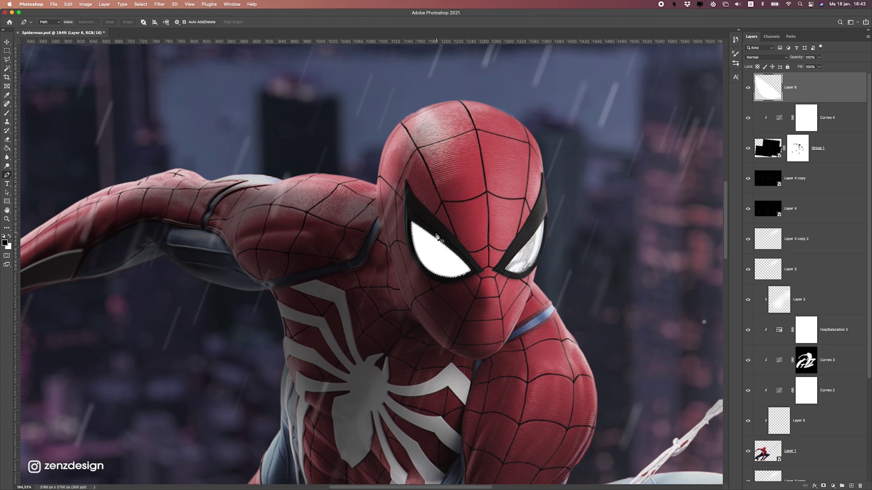
scroll(522, 228, down, 5)
click(7, 54)
scroll(517, 247, up, 5)
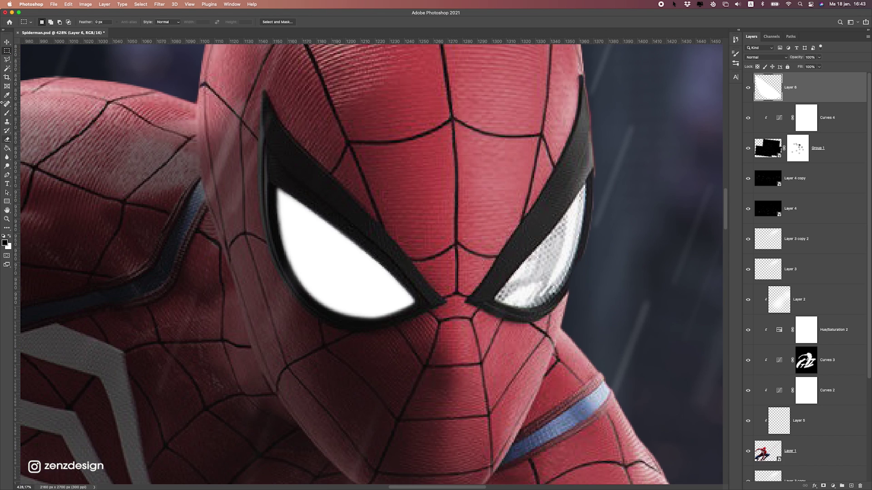
Trace a Pen path around the right eye lens
click(7, 176)
scroll(599, 241, up, 1)
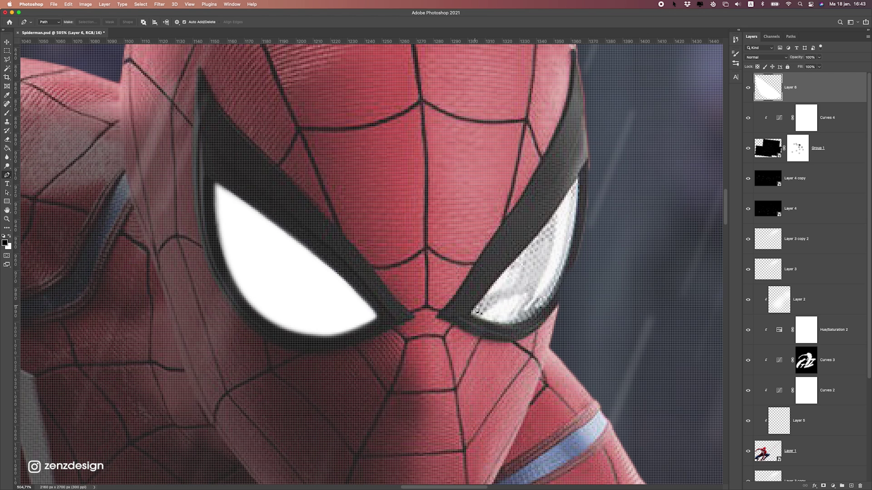
scroll(471, 314, down, 1)
click(470, 312)
click(576, 182)
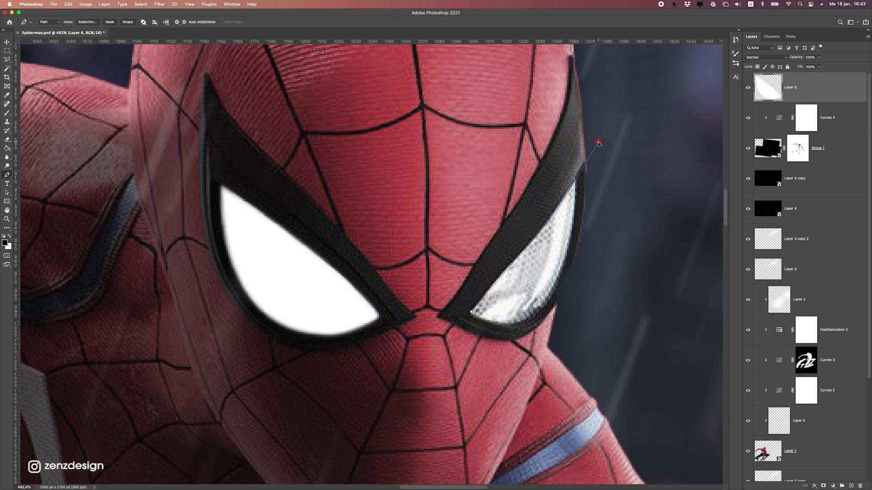
drag(539, 308, 464, 302)
Turn the right lens path into a selection, fill it white, and deselect
right_click(471, 227)
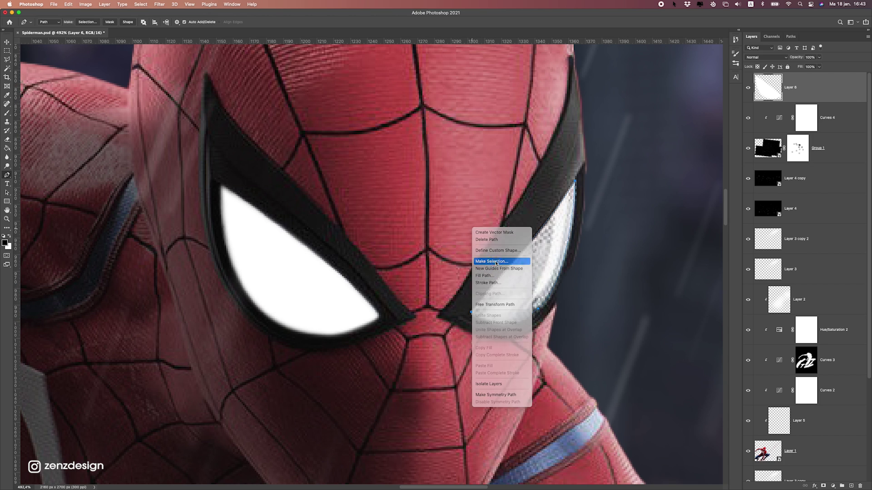
click(496, 262)
key(Return)
key(super+BackSpace)
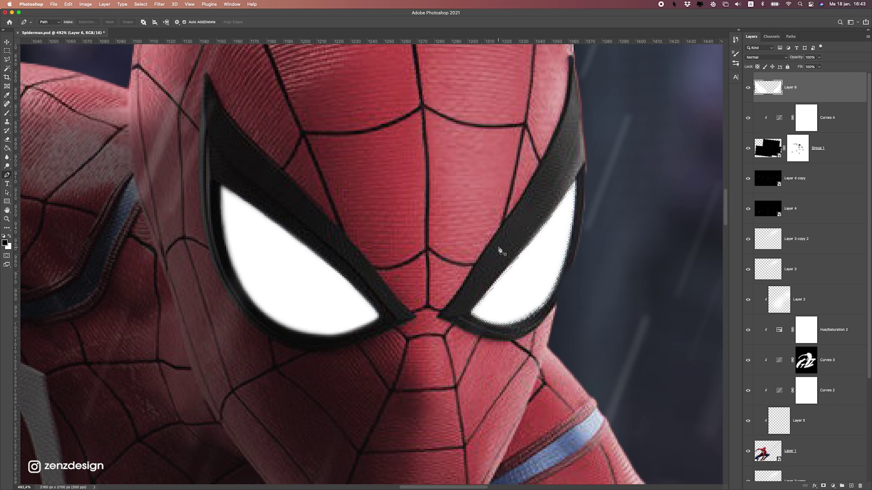
key(m)
key(super+d)
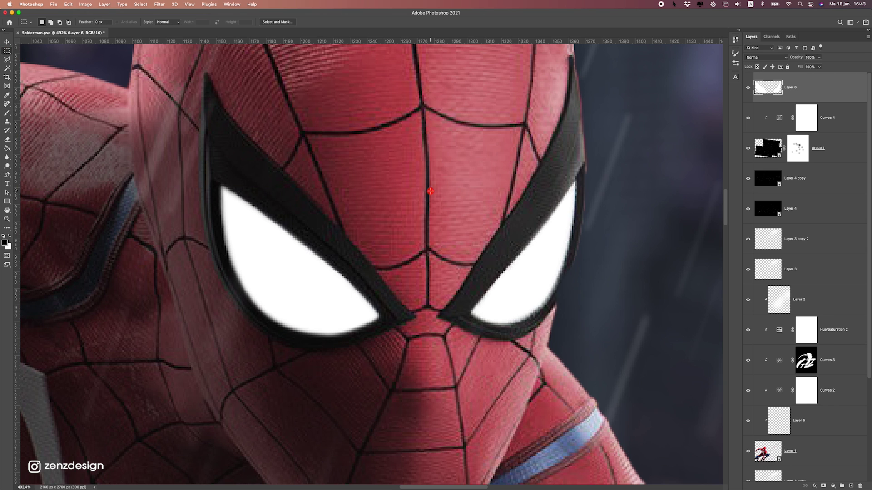
Duplicate Layer 6 as Layer 6 copy with Cmd+J
scroll(431, 192, down, 10)
scroll(445, 208, up, 5)
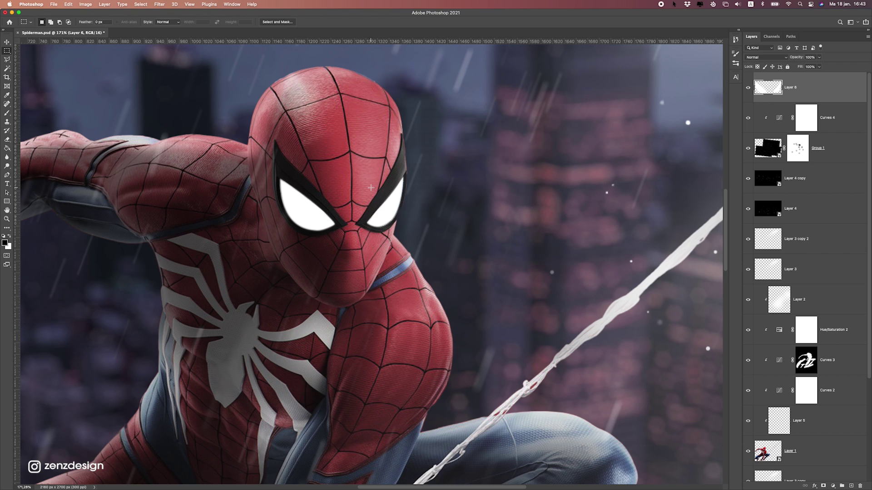
key(super+j)
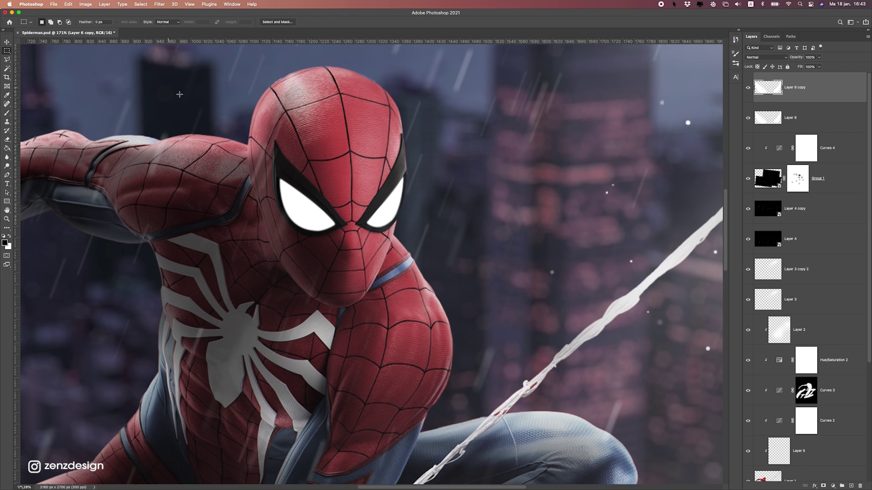
Apply the Gaussian Blur filter to Layer 6 copy
click(159, 4)
mouse_move(204, 91)
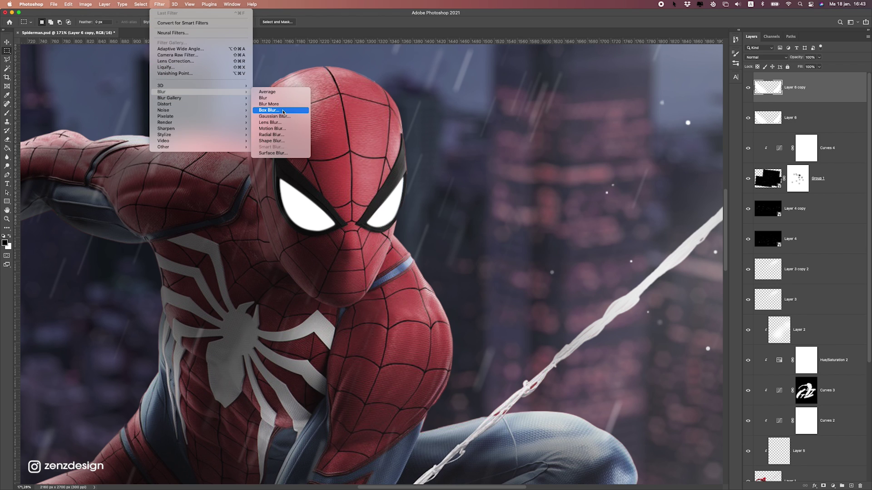
click(283, 115)
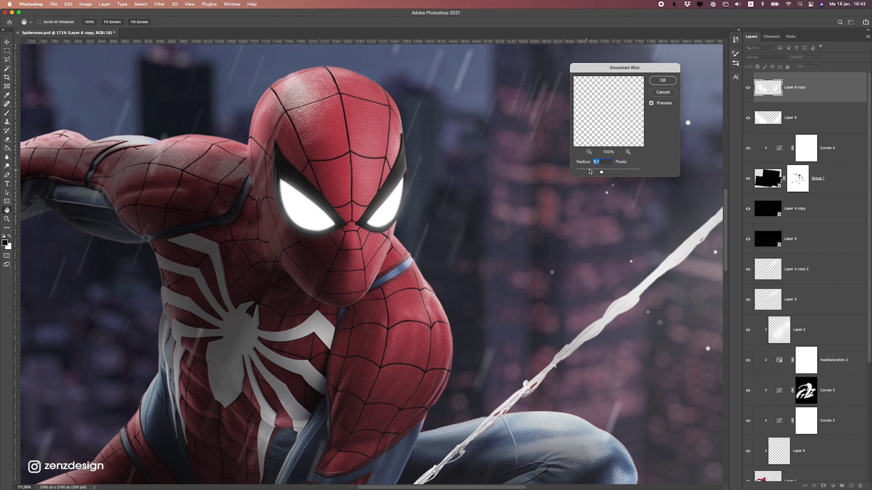
scroll(347, 294, down, 10)
scroll(402, 263, up, 5)
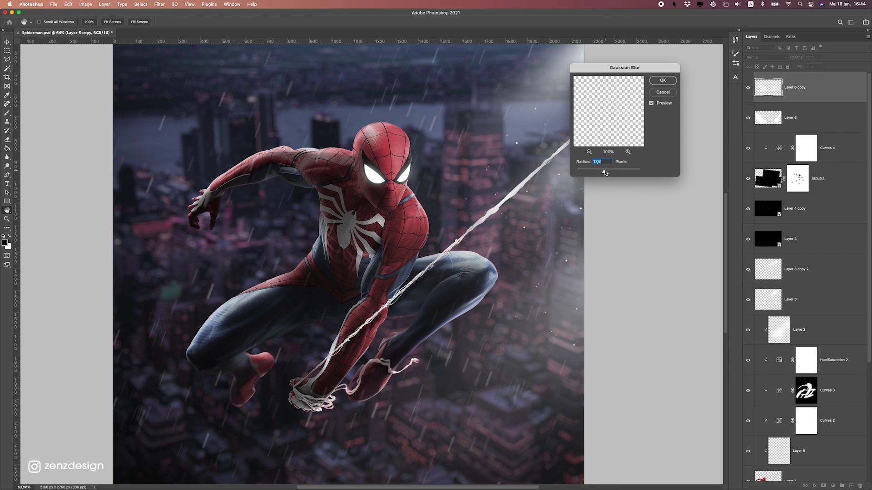
scroll(402, 262, down, 4)
scroll(402, 262, up, 2)
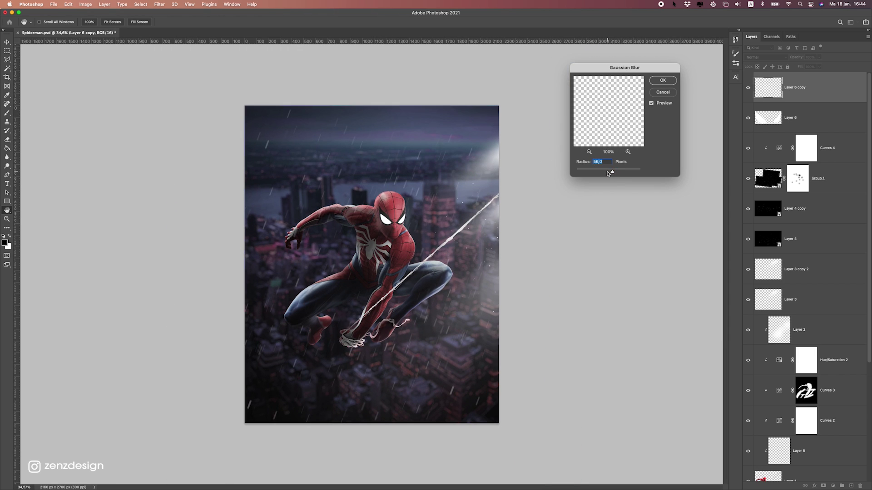
scroll(408, 209, up, 7)
Set the blur radius to 7.4 px, apply it, and add empty Layer 7
click(602, 171)
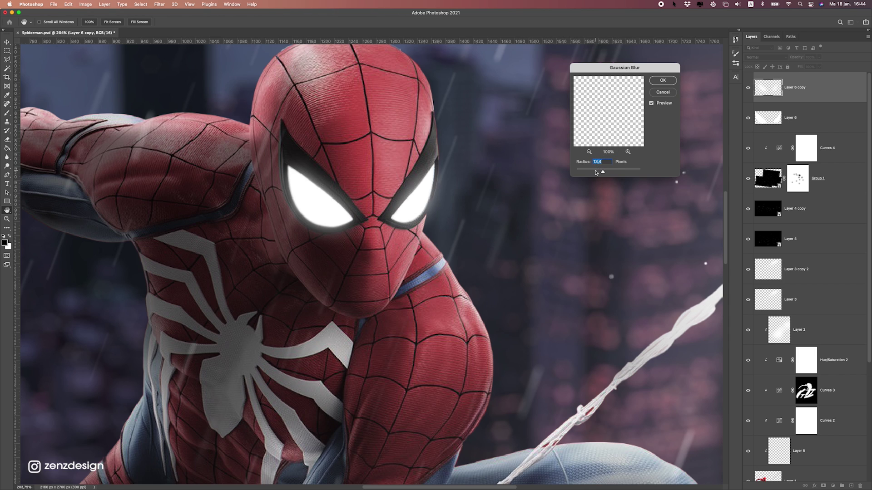
drag(592, 171, 600, 172)
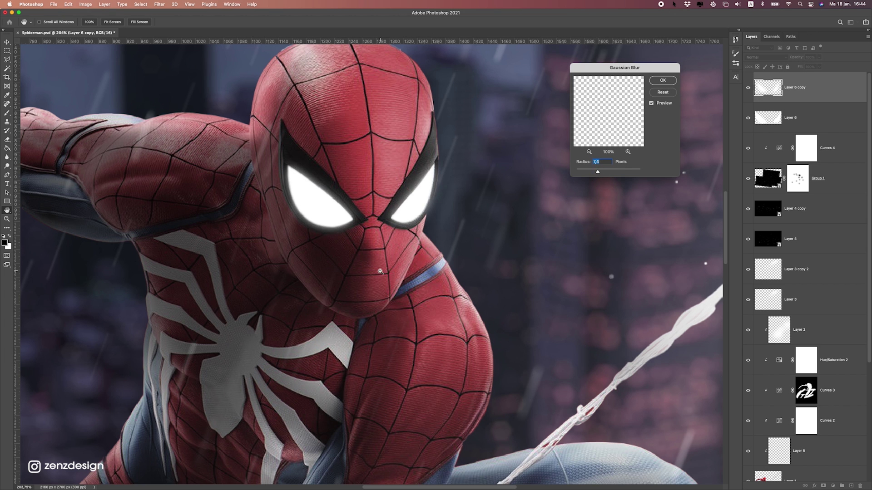
scroll(363, 191, down, 5)
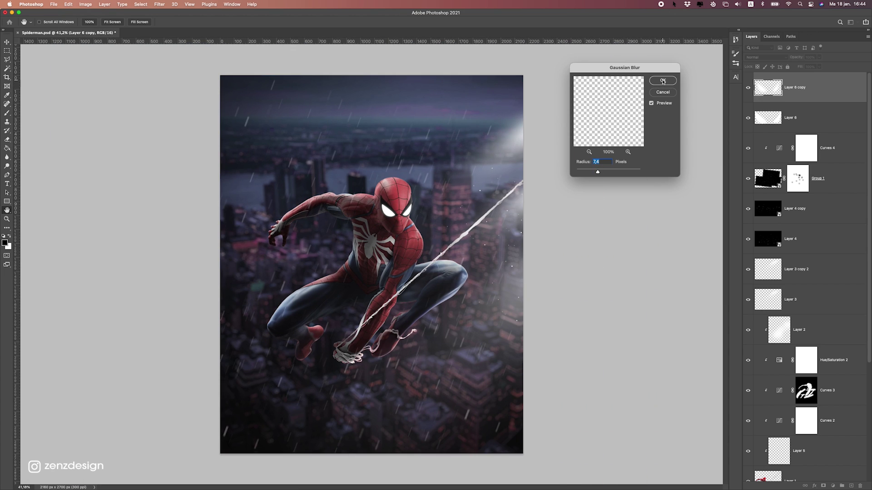
click(662, 80)
click(850, 486)
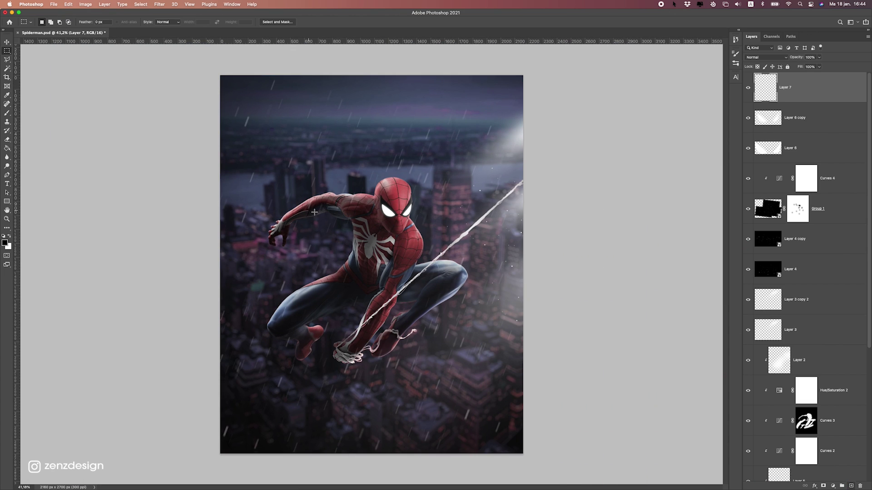
Select the Brush tool and set the foreground colour to pale cyan
scroll(338, 223, up, 4)
click(7, 113)
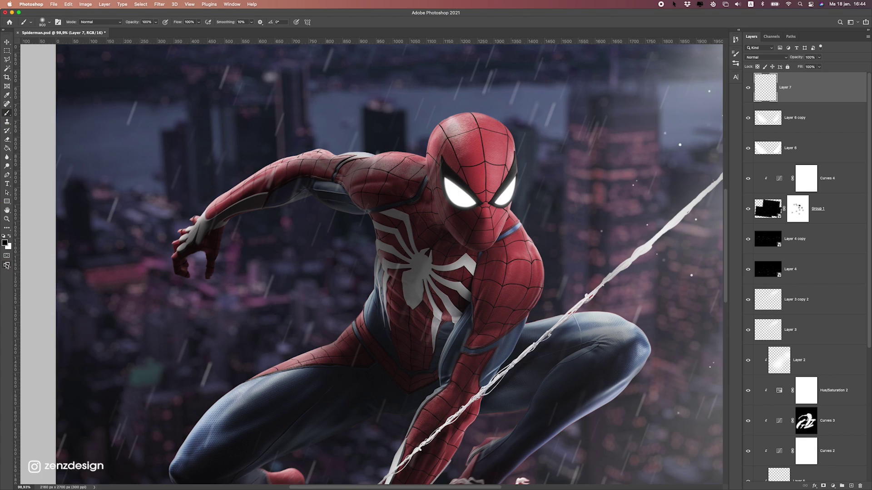
click(5, 243)
drag(624, 177, 630, 158)
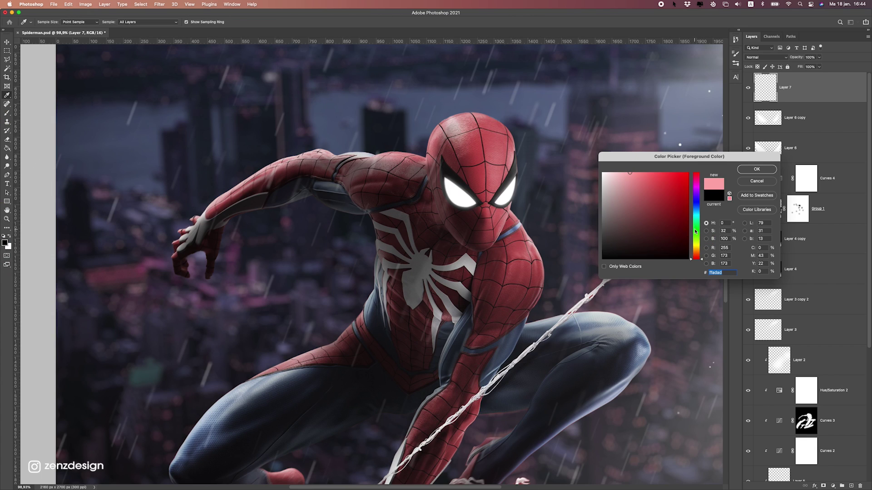
drag(695, 231, 695, 215)
click(621, 173)
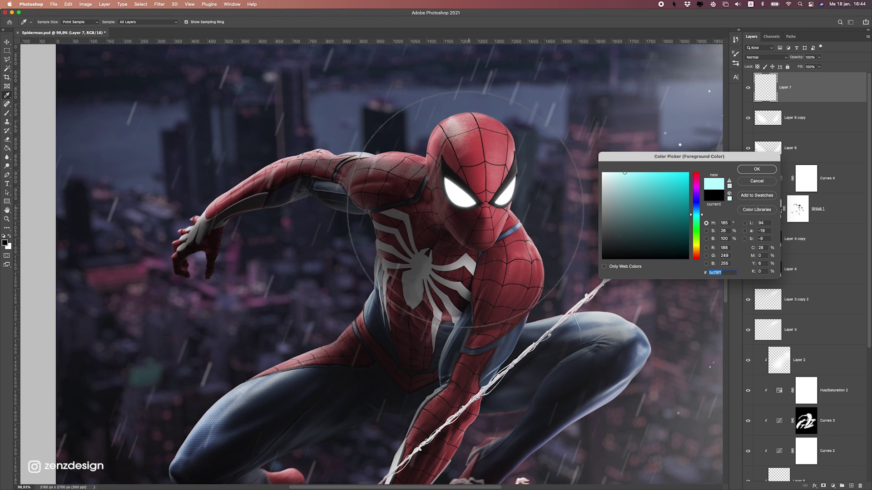
key(Return)
Paint pale cyan over both eyes with a 150 px Soft Round brush
key(b)
key(bracketleft)
key(bracketleft)
key(bracketleft)
key(bracketleft)
key(bracketleft)
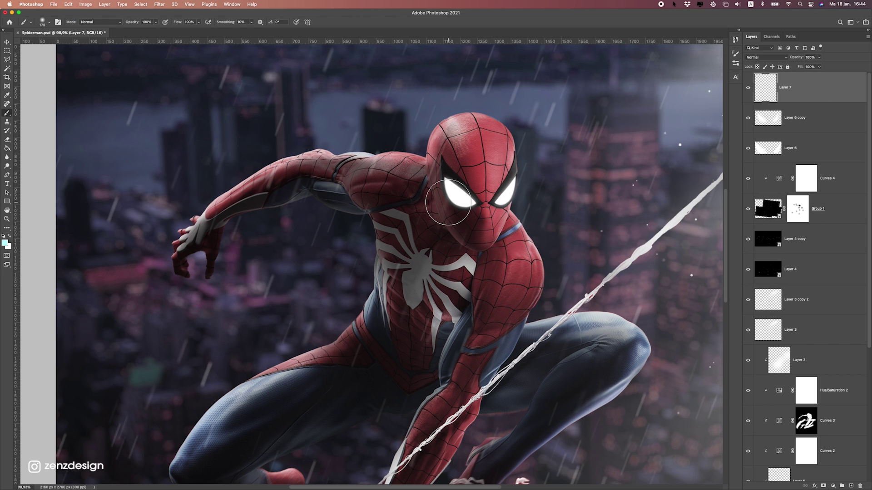
click(48, 23)
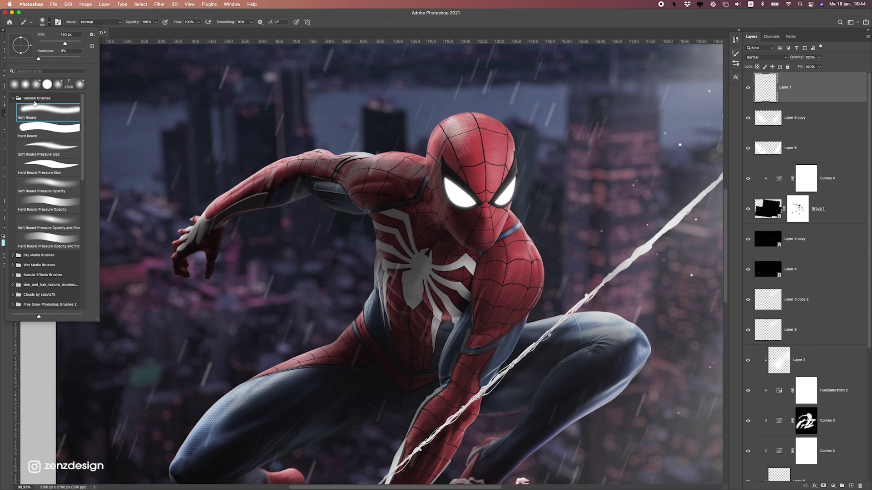
click(116, 12)
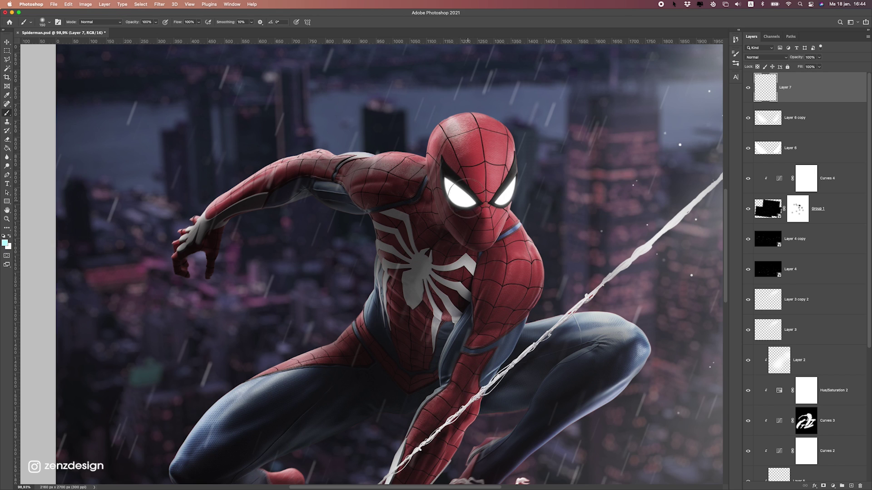
click(457, 193)
drag(510, 188, 508, 193)
scroll(410, 271, down, 5)
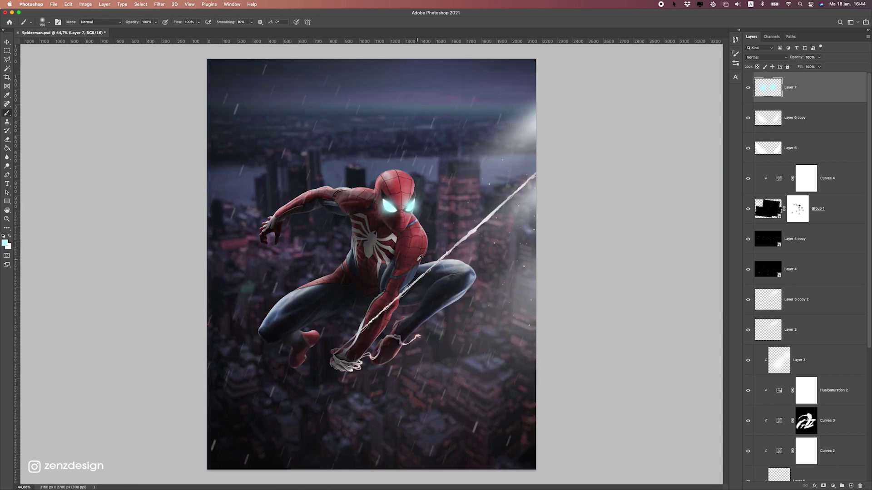
click(767, 57)
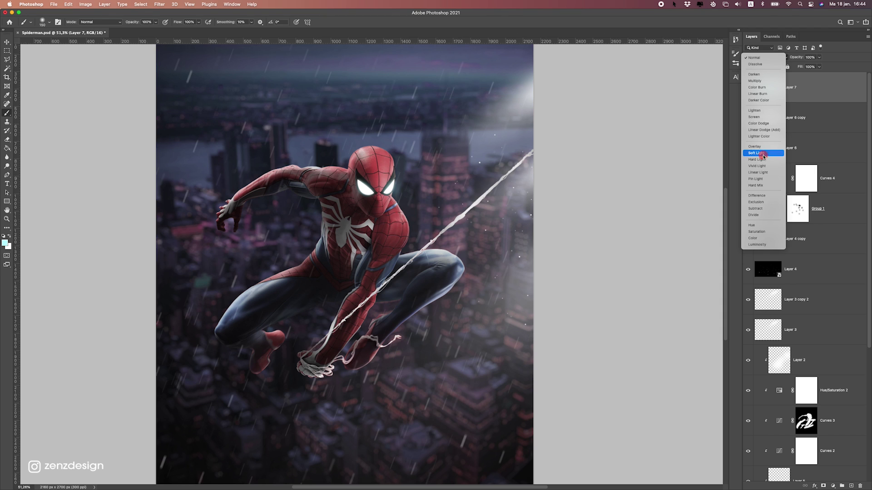
Set Layer 7's blend mode to Soft Light
click(763, 153)
scroll(436, 302, down, 10)
scroll(468, 275, up, 8)
Make the pasteboard around the canvas black
right_click(592, 184)
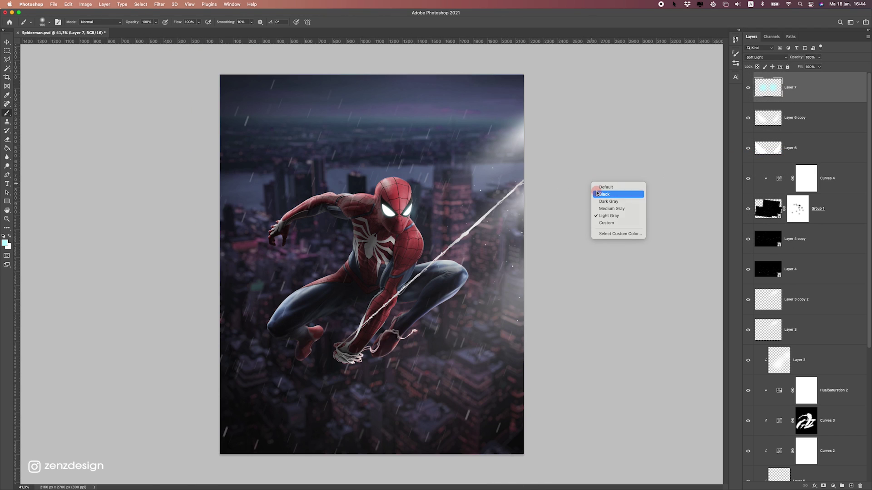
click(597, 191)
scroll(478, 191, down, 6)
scroll(478, 191, up, 6)
Recheck the blend mode list and keep Layer 7 in Soft Light
click(772, 58)
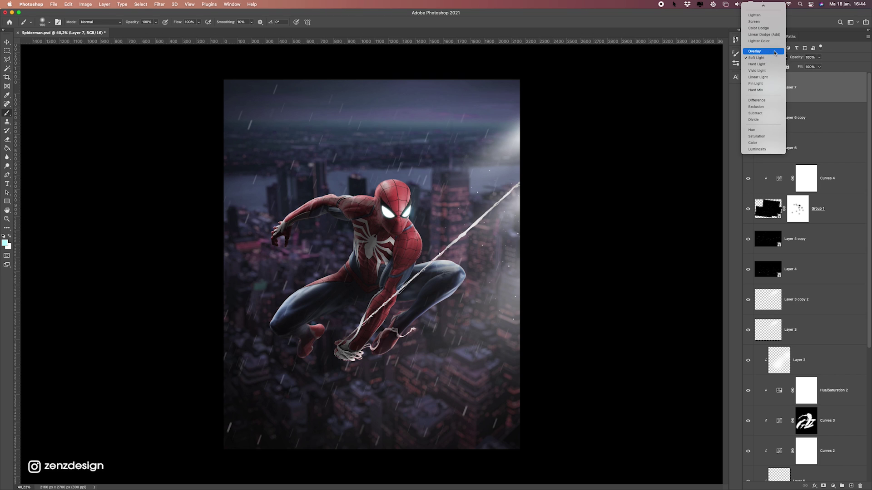
key(Escape)
scroll(483, 204, down, 4)
scroll(558, 190, up, 6)
scroll(581, 184, down, 2)
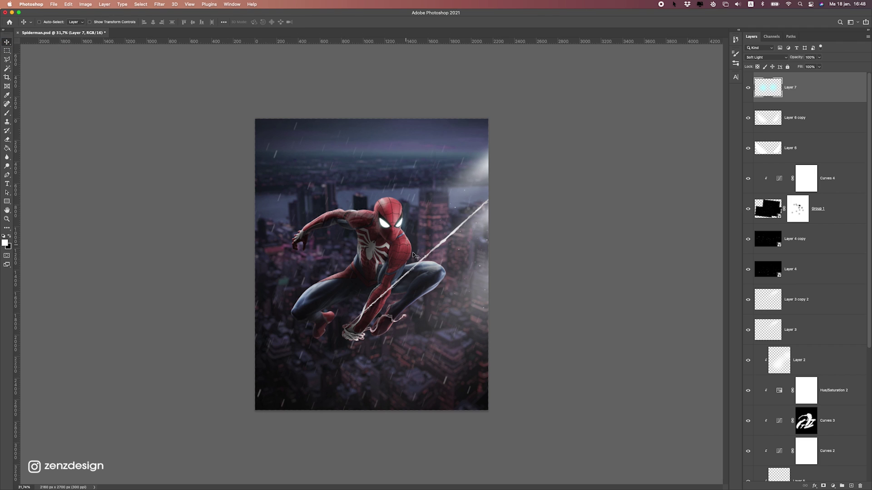
scroll(414, 255, up, 2)
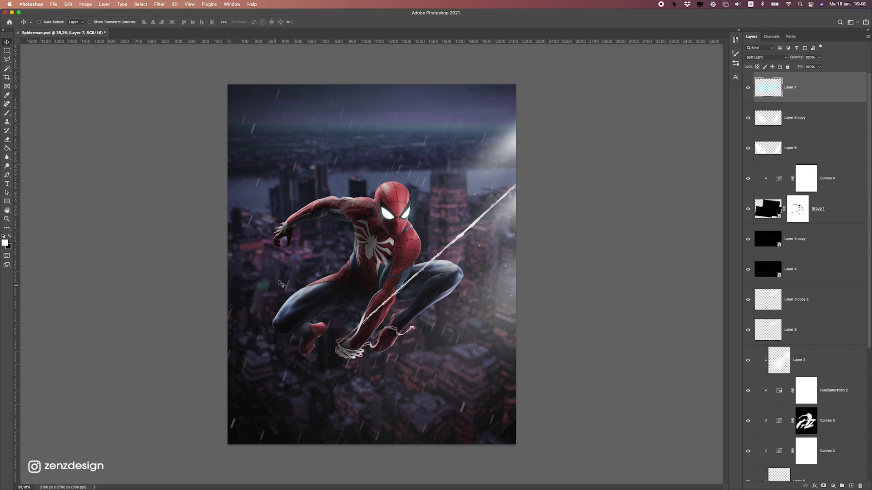
Add a Solid Color fill layer and drop its opacity to about 11%
click(832, 487)
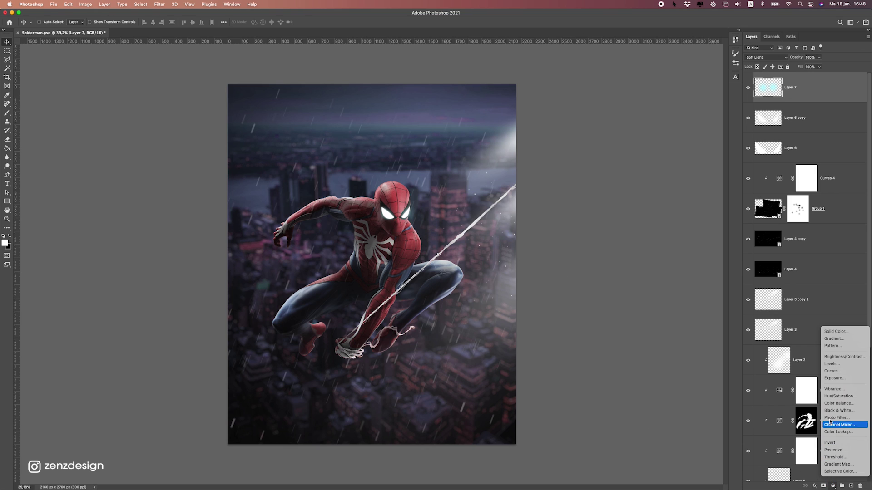
click(827, 331)
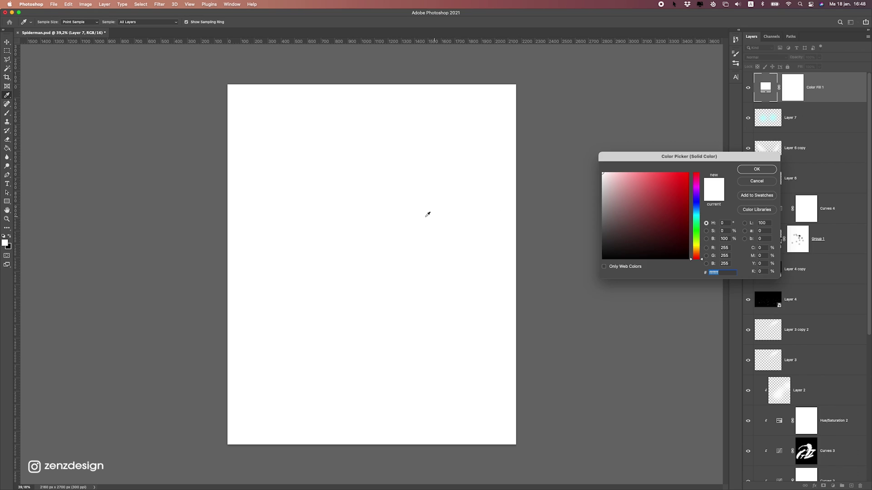
click(756, 169)
click(818, 57)
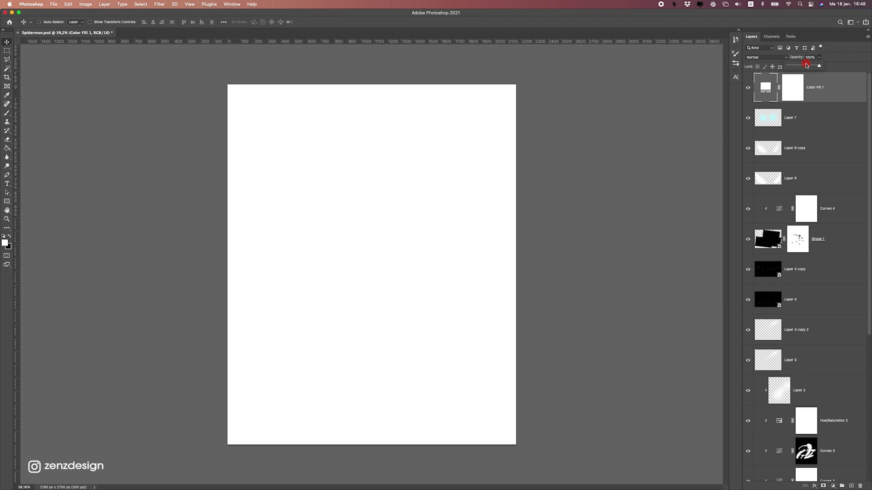
click(789, 67)
drag(790, 66, 793, 67)
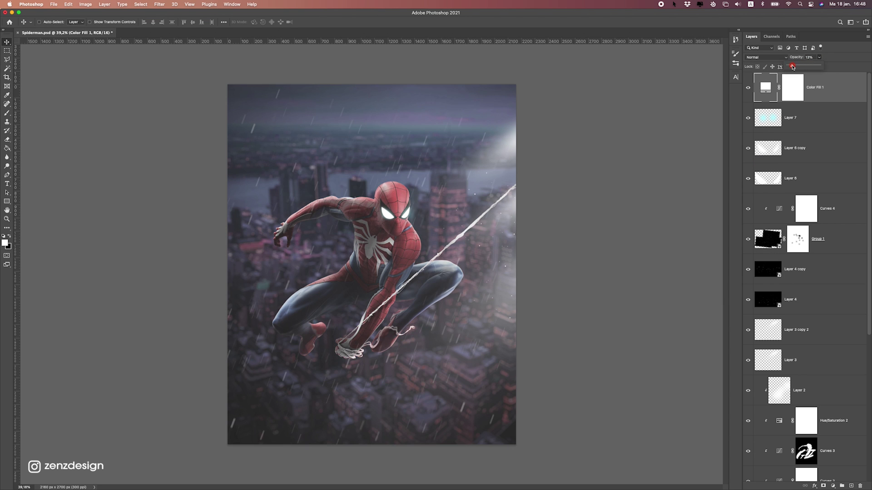
Change Color Fill 1's colour to dark blue-grey 454a68
double_click(770, 85)
mouse_move(696, 240)
mouse_down()
mouse_move(694, 211)
mouse_move(651, 197)
mouse_move(640, 231)
mouse_move(664, 204)
mouse_move(641, 201)
mouse_move(636, 182)
mouse_up()
click(653, 182)
mouse_move(696, 212)
mouse_down()
mouse_move(702, 262)
mouse_move(698, 206)
mouse_up()
mouse_move(641, 186)
mouse_down()
mouse_move(638, 199)
mouse_move(632, 181)
mouse_move(625, 193)
mouse_up()
drag(699, 206, 699, 205)
mouse_move(640, 184)
mouse_down()
mouse_move(666, 206)
mouse_move(645, 182)
mouse_move(628, 186)
mouse_move(631, 175)
mouse_up()
drag(697, 206, 698, 203)
mouse_move(637, 202)
mouse_down()
mouse_move(642, 213)
mouse_move(623, 218)
mouse_move(631, 223)
mouse_up()
scroll(399, 275, down, 5)
scroll(398, 283, up, 3)
click(754, 168)
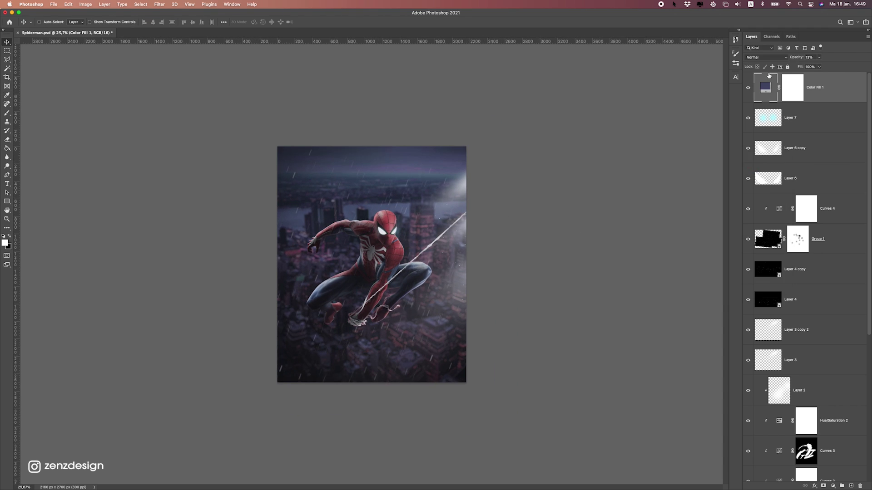
Set Color Fill 1 to Overlay blending at 28% opacity
click(757, 62)
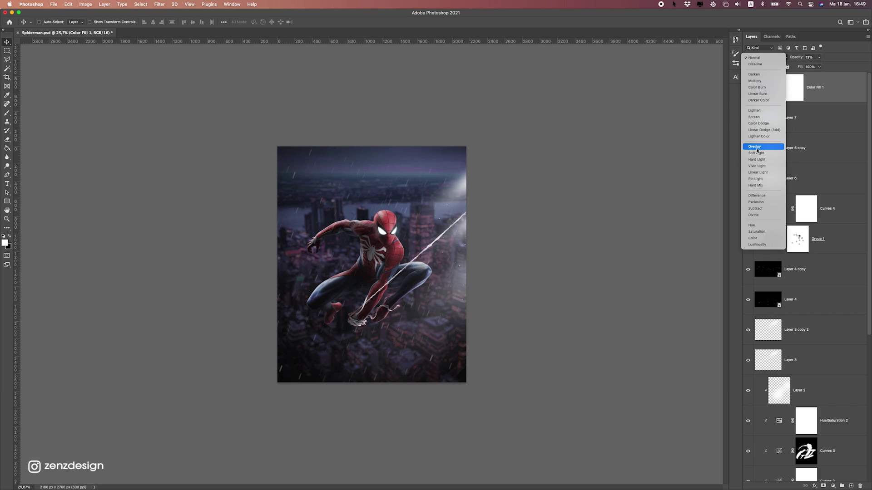
click(755, 146)
scroll(820, 60, up, 2)
click(820, 58)
drag(829, 67, 824, 67)
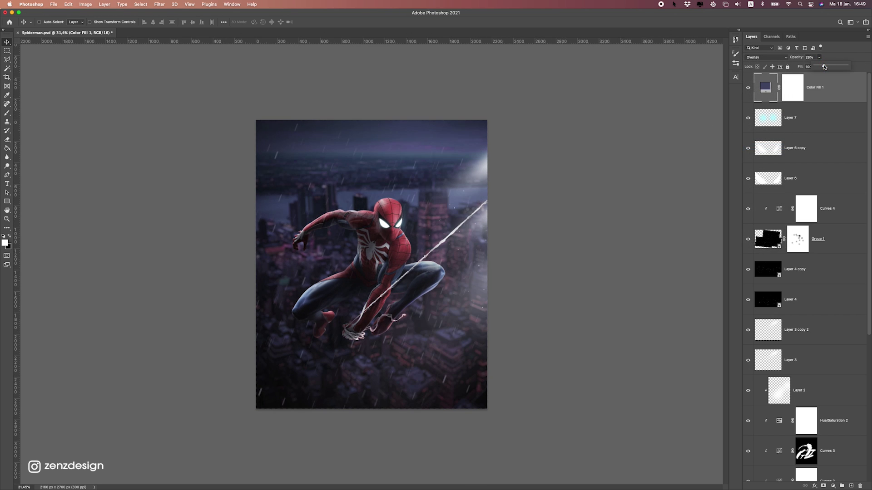
Try Color blending for the fill, then switch back to Overlay
click(776, 58)
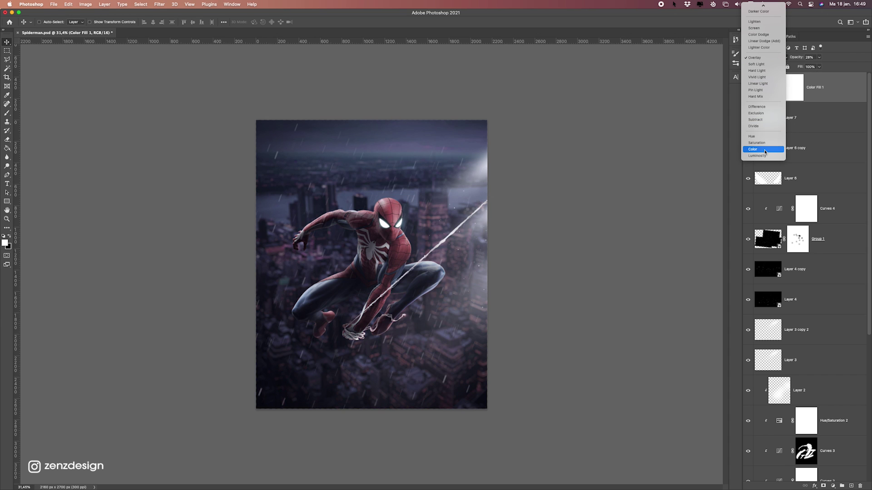
click(766, 151)
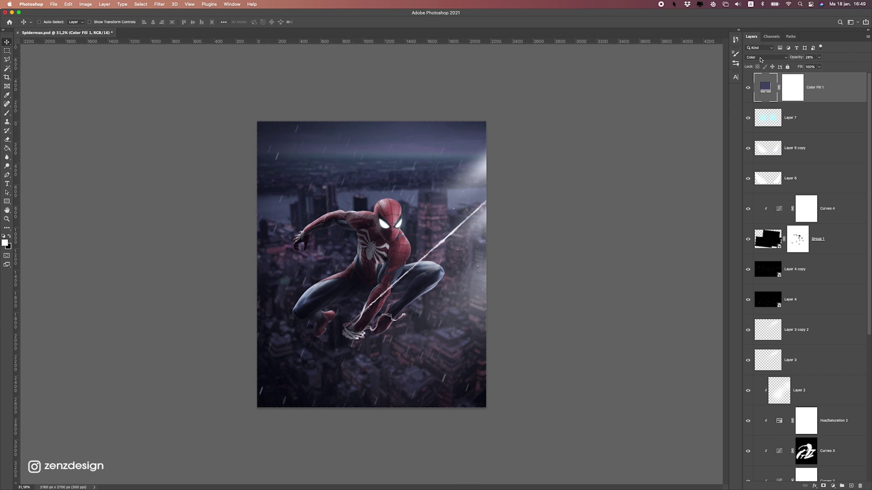
click(761, 60)
click(763, 31)
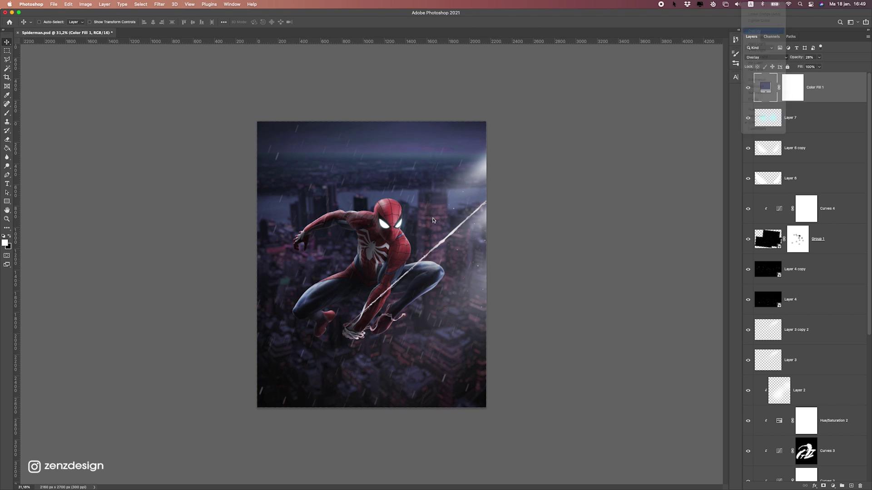
Lower Color Fill 1's opacity to about 7%
scroll(549, 197, down, 3)
scroll(549, 197, up, 3)
click(819, 58)
drag(814, 68, 813, 67)
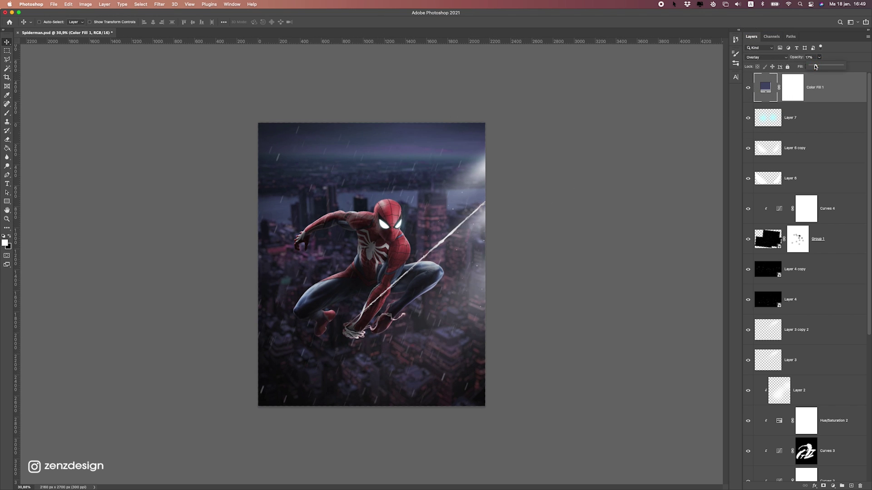
scroll(451, 242, down, 3)
scroll(522, 225, up, 4)
right_click(565, 187)
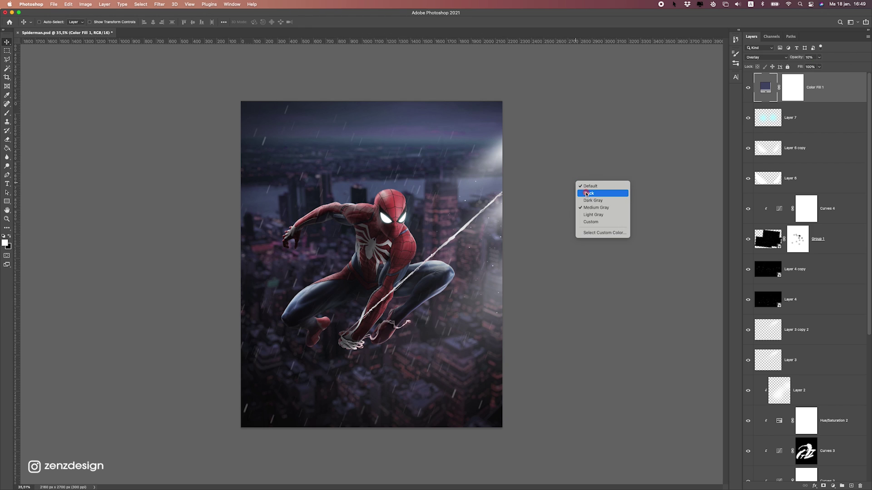
Make the canvas surround black and stamp all visible layers into new Layer 8
click(577, 196)
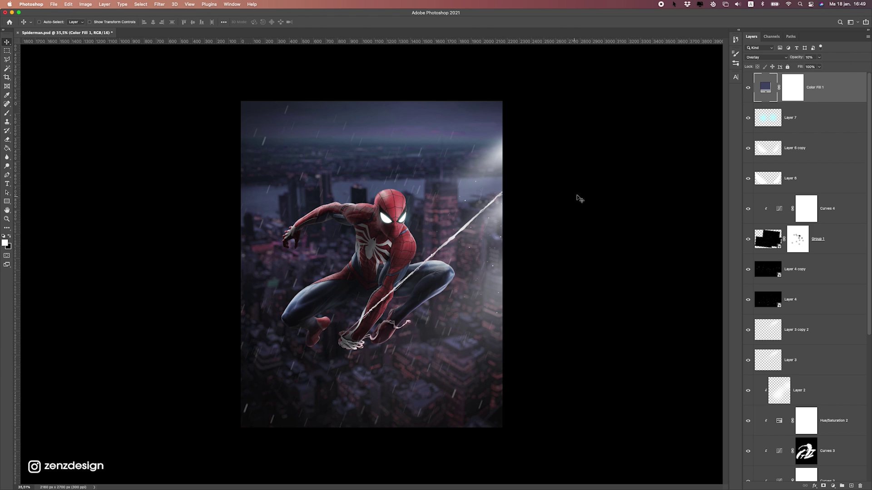
click(855, 484)
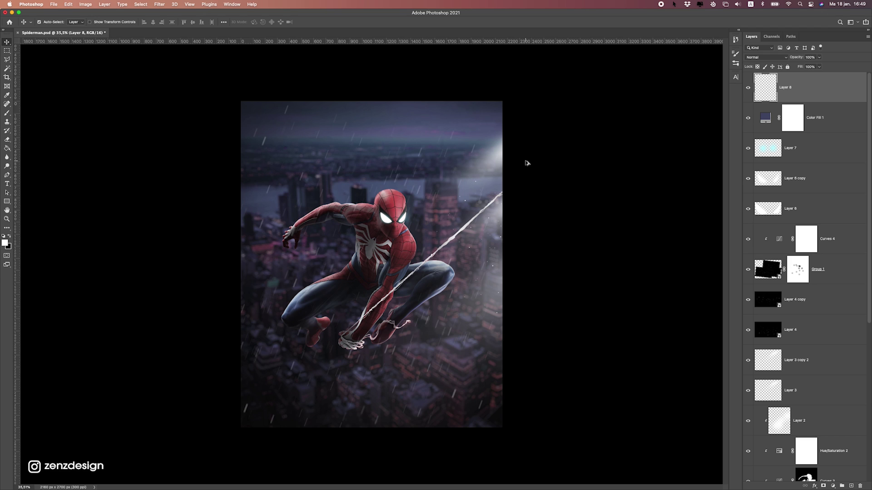
key(super+alt+shift+e)
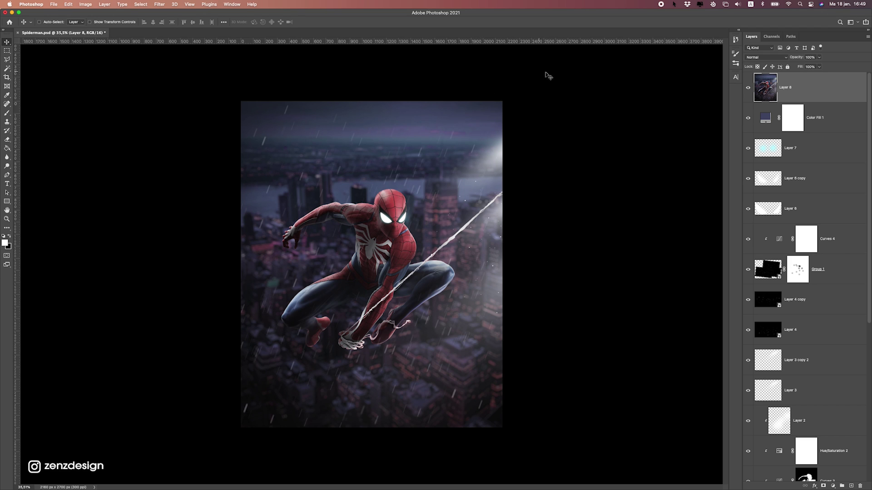
Convert Layer 8 into a smart object and change the canvas surround colour
right_click(813, 89)
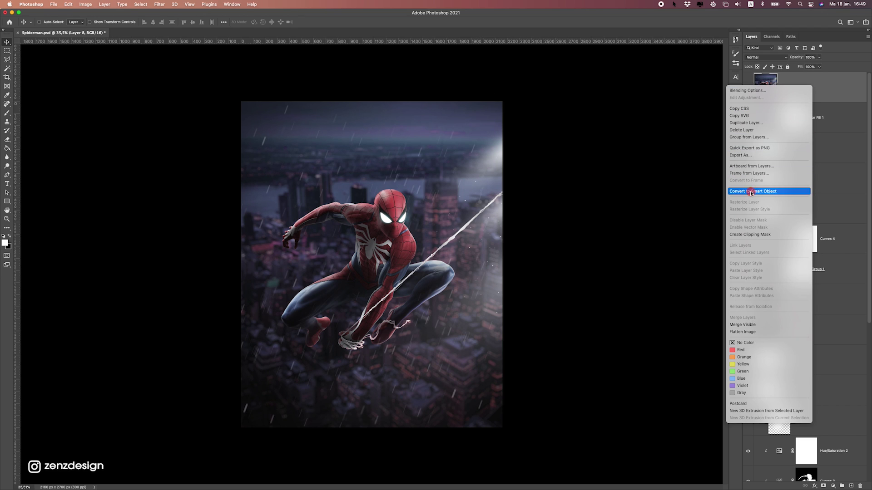
click(768, 192)
right_click(587, 140)
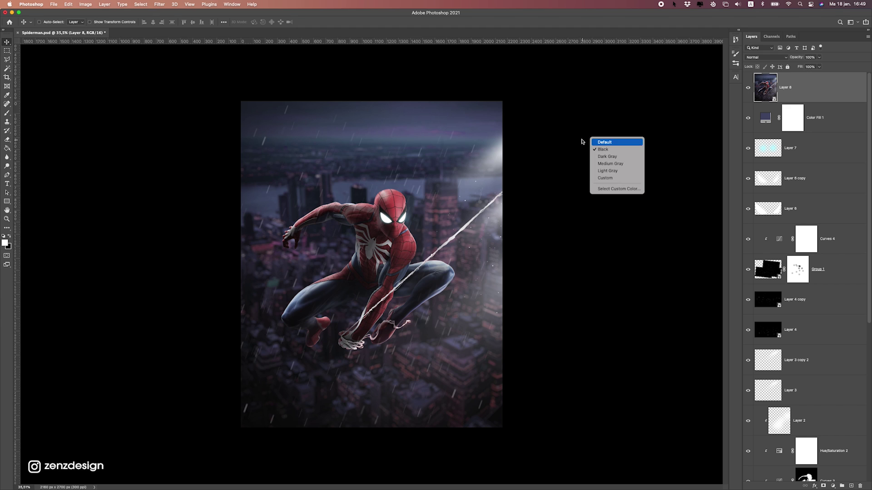
click(626, 176)
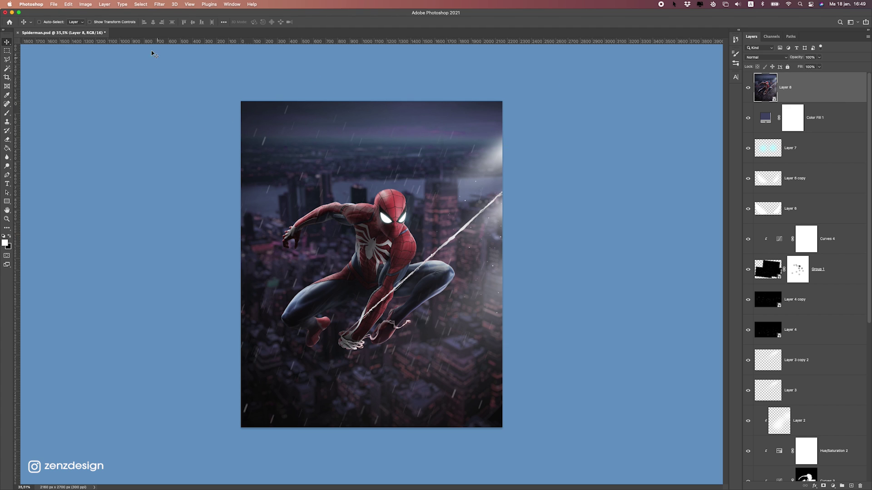
click(174, 2)
In Camera Raw on Layer 8, set Exposure -0.30, Contrast -14, Highlights +34, Shadows +12
mouse_move(159, 4)
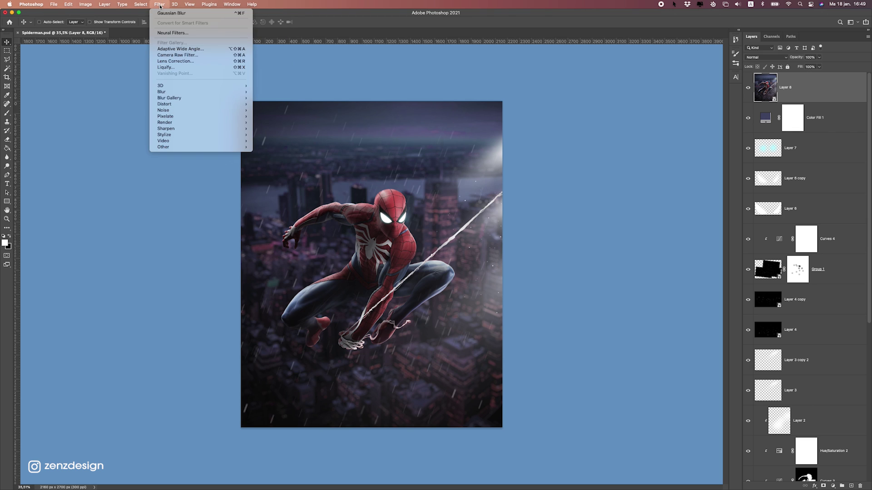
click(188, 55)
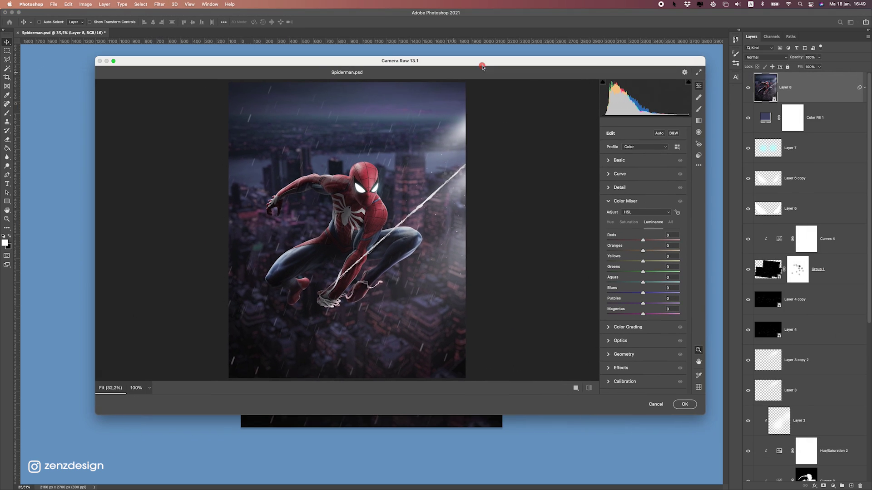
click(629, 162)
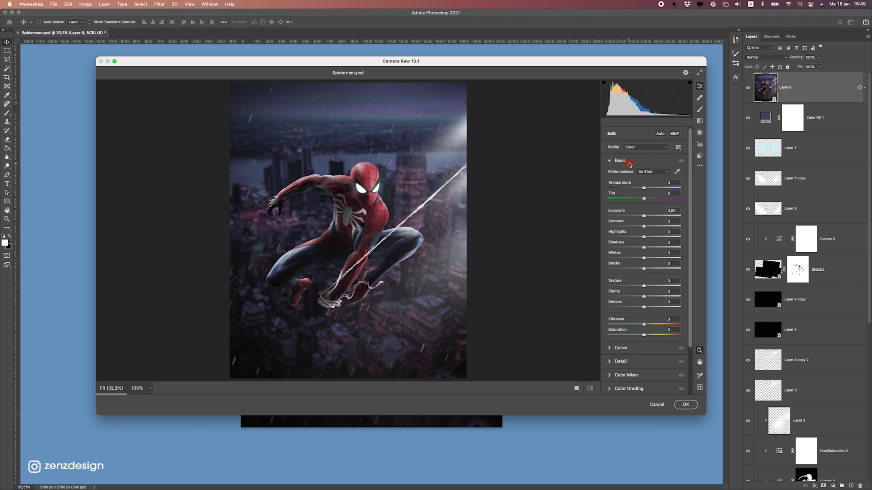
click(641, 217)
mouse_move(641, 217)
mouse_down()
mouse_move(638, 226)
mouse_move(665, 242)
mouse_move(650, 250)
mouse_up()
click(647, 226)
drag(647, 258, 657, 299)
Set Texture -38, Clarity +23 and Vibrance +39, resetting Dehaze to zero
drag(626, 287, 630, 287)
drag(658, 298, 644, 321)
scroll(653, 304, down, 1)
double_click(653, 304)
scroll(653, 304, down, 3)
double_click(667, 309)
scroll(479, 253, down, 2)
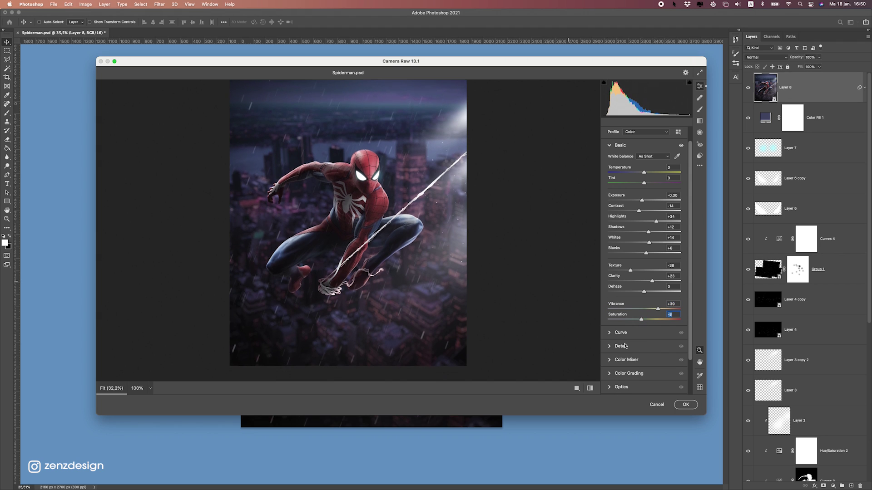
click(625, 333)
click(629, 332)
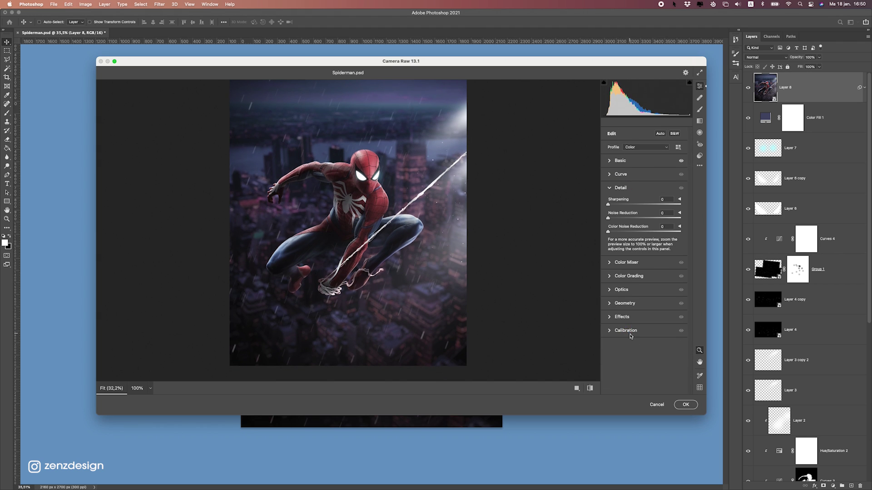
Set Camera Raw sharpening to 30 with noise reduction, and return the reds' and oranges' hue to zero
mouse_move(629, 205)
mouse_down()
mouse_move(586, 210)
mouse_move(675, 217)
mouse_move(633, 217)
mouse_up()
click(623, 204)
click(628, 261)
mouse_move(633, 240)
mouse_down()
mouse_move(610, 240)
mouse_move(673, 253)
mouse_move(625, 251)
mouse_up()
double_click(610, 241)
double_click(625, 251)
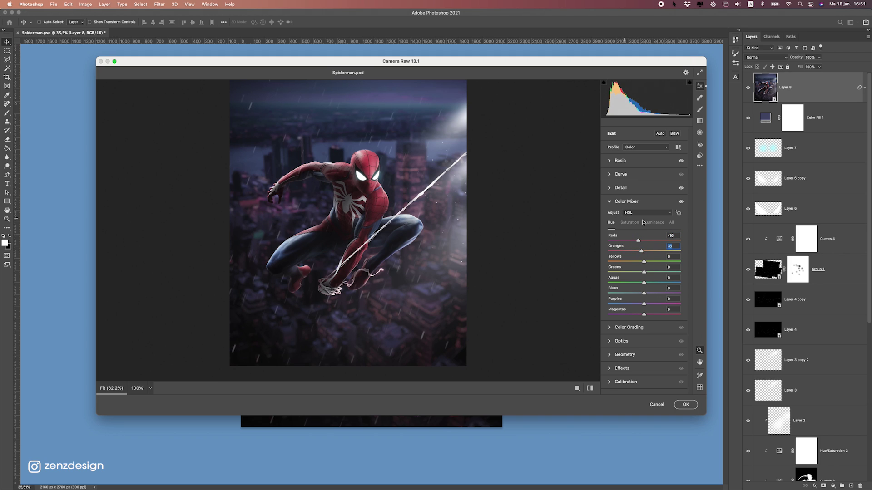
Try adjusting the reds' saturation and luminance in the Color Mixer, then reset both to zero
click(631, 223)
drag(642, 242, 625, 253)
double_click(652, 241)
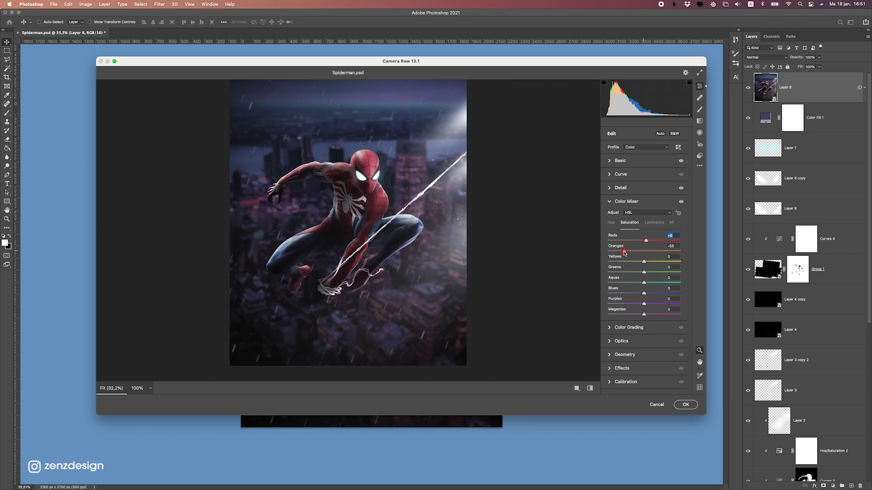
key(Tab)
click(653, 223)
mouse_move(644, 240)
mouse_down()
mouse_move(654, 241)
mouse_move(636, 241)
mouse_move(634, 253)
mouse_move(662, 253)
mouse_move(647, 253)
mouse_up()
double_click(635, 241)
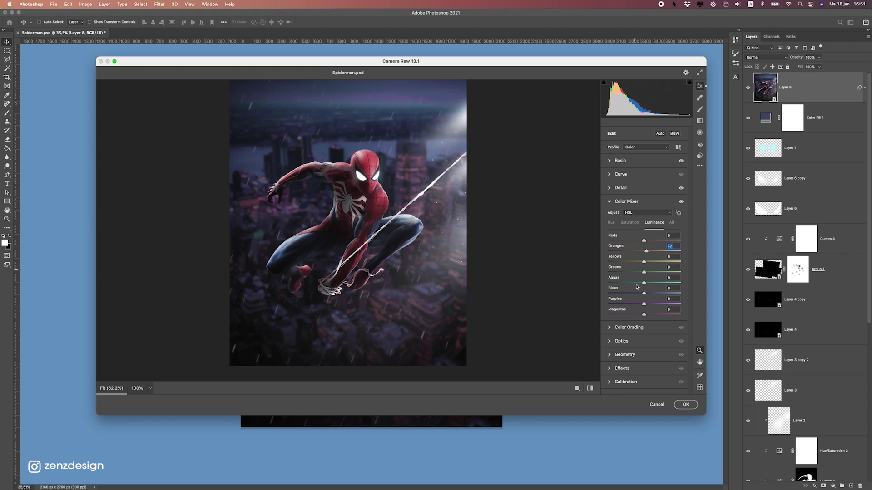
Add a subtle dark vignette with the Effects Vignetting slider
click(628, 327)
scroll(627, 363, down, 2)
click(626, 389)
mouse_move(647, 285)
mouse_down()
mouse_move(629, 284)
mouse_move(641, 285)
mouse_up()
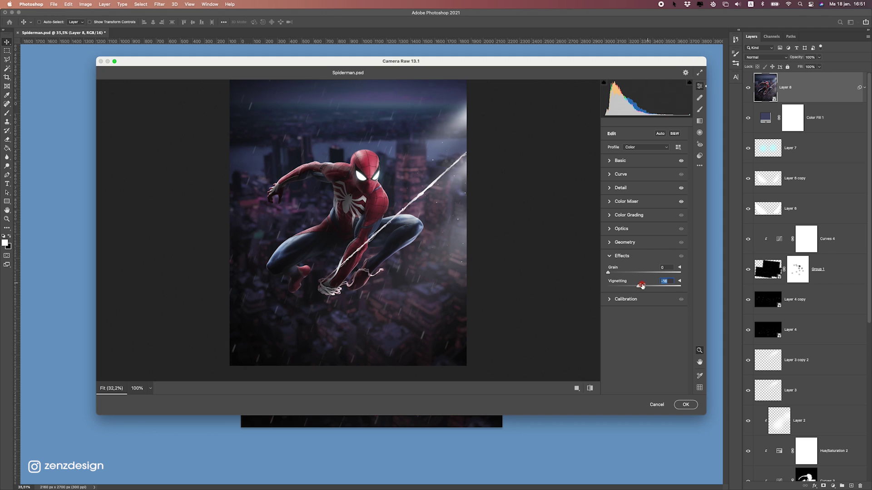
Try shifting the red primary in Calibration, reset its saturation, and apply the Camera Raw filter to Layer 8
click(633, 299)
drag(644, 314, 671, 324)
double_click(670, 324)
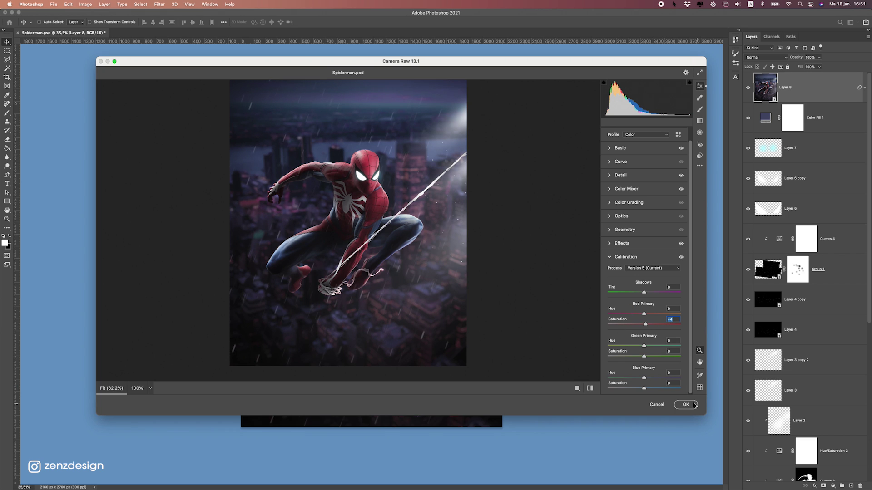
click(686, 405)
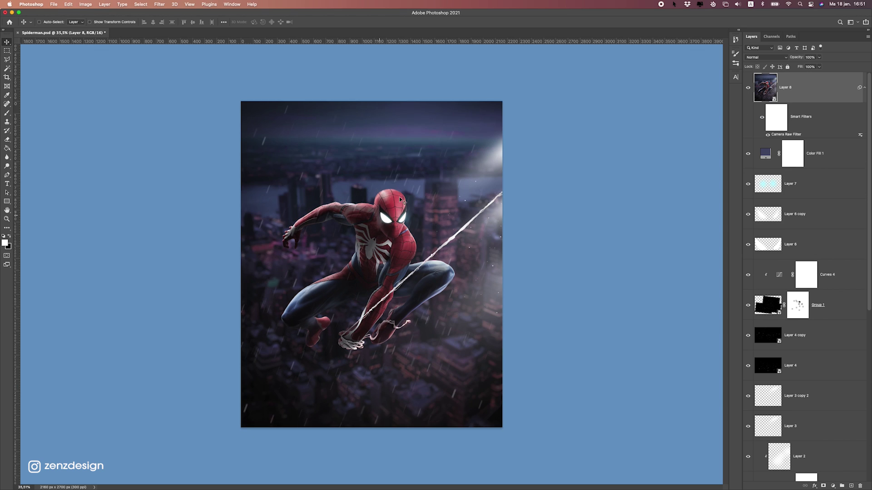
Toggle Layer 8 off and on to compare, and change the pasteboard background colour
click(749, 91)
click(749, 91)
scroll(435, 261, down, 10)
scroll(435, 261, up, 10)
right_click(551, 187)
click(558, 192)
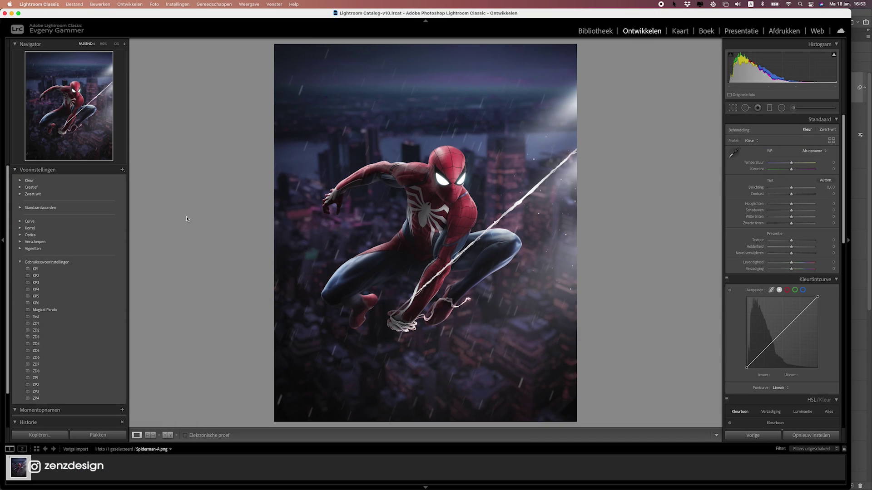
Apply the ZD1 and then the ZD7 user presets for a darker, moodier grade
click(91, 323)
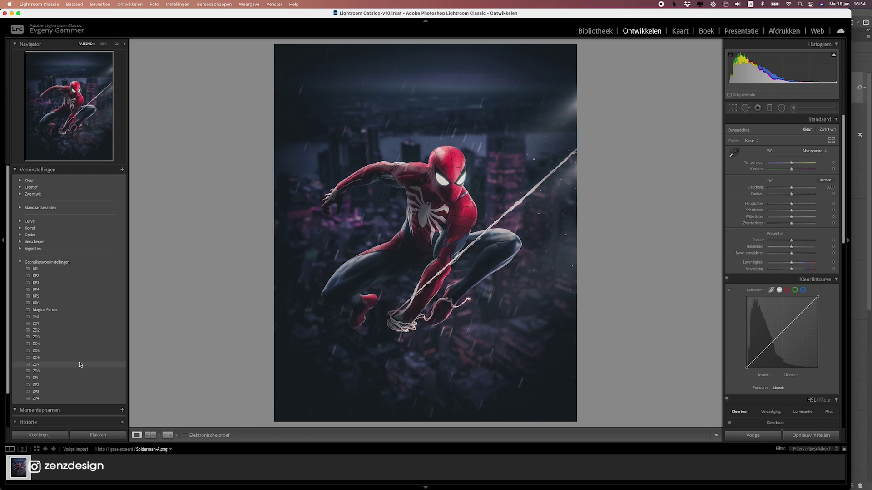
click(80, 365)
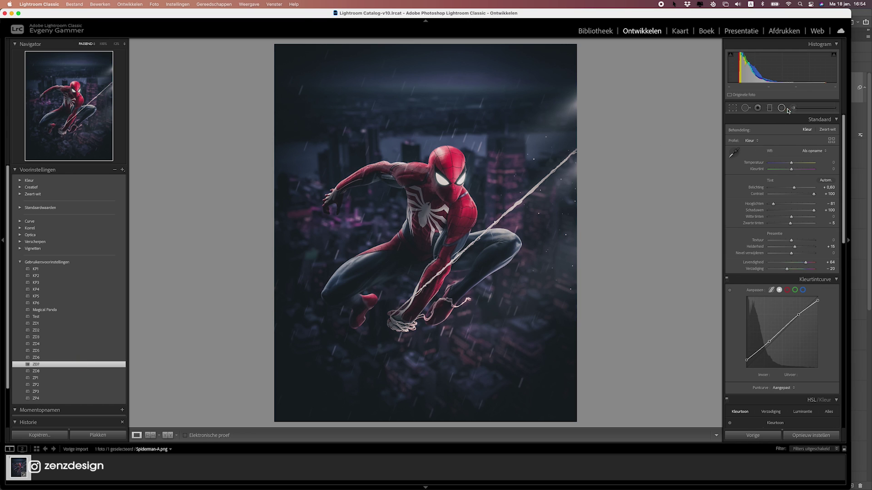
click(783, 109)
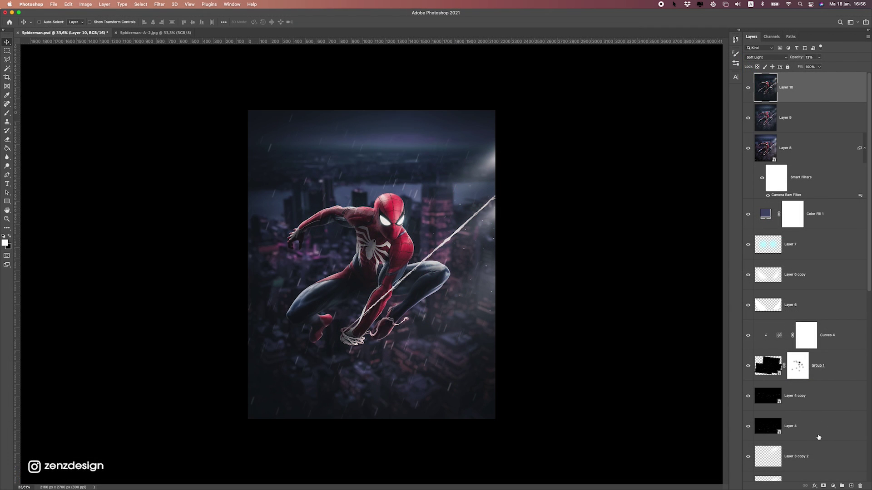
Add a Curves adjustment layer with its white point pulled in to 243
click(833, 486)
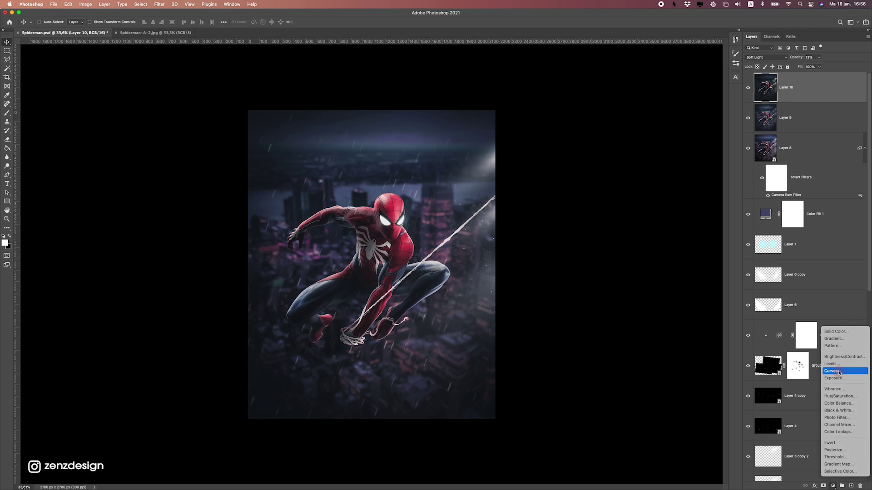
click(839, 373)
drag(614, 210, 609, 210)
drag(528, 298, 526, 299)
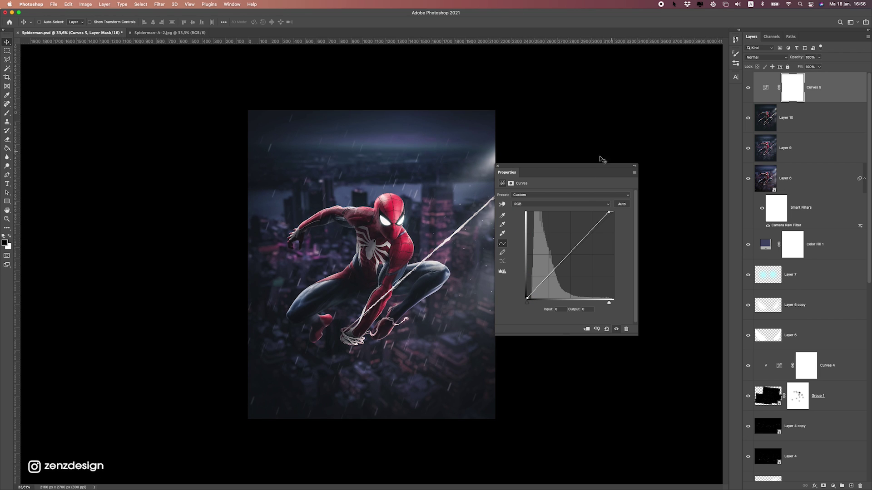
Add a Color Balance layer shifting midtones toward cyan, undo the last change, and close Properties
click(833, 486)
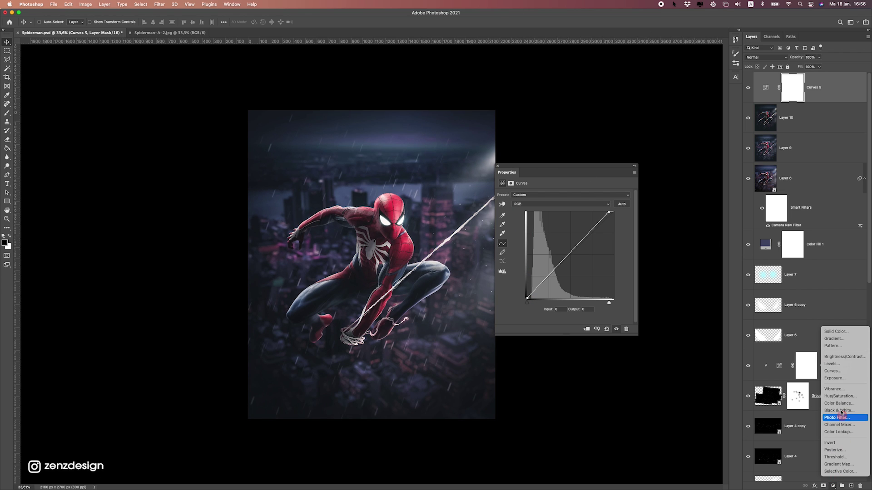
click(838, 403)
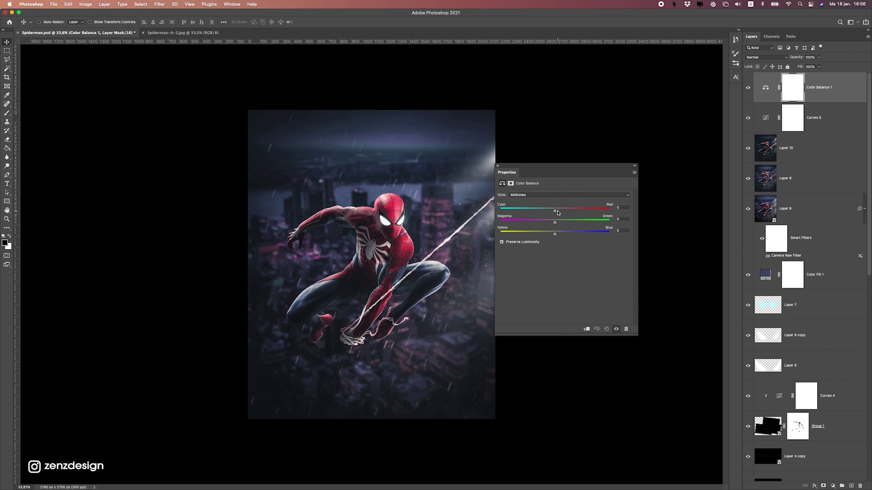
mouse_move(555, 212)
mouse_down()
mouse_move(554, 233)
mouse_move(550, 210)
mouse_up()
key(super+z)
key(super+z)
scroll(428, 282, down, 8)
scroll(428, 282, up, 3)
click(497, 167)
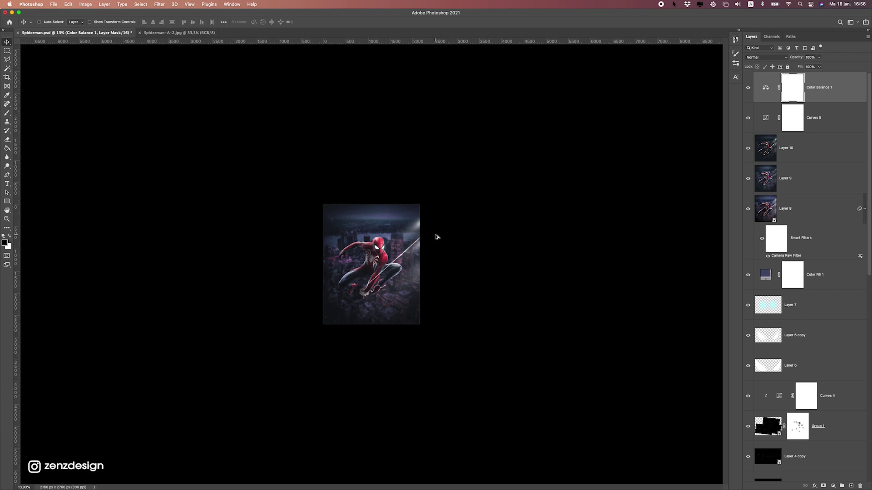
Fit the image on screen and move Curves 5's Red channel black point inward to 13
key(super+0)
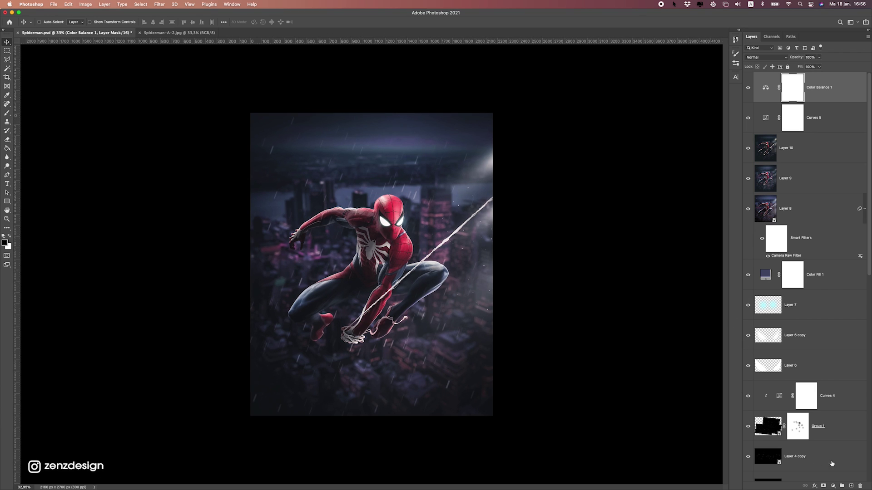
click(830, 485)
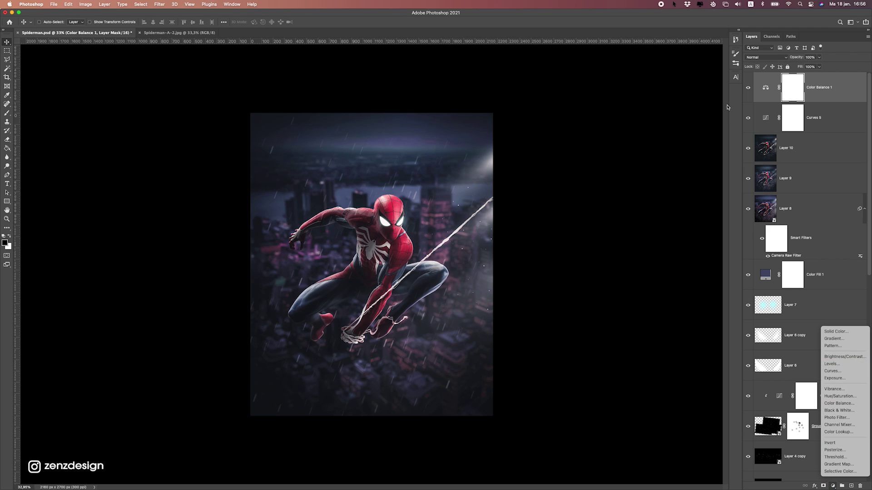
click(762, 118)
double_click(763, 118)
click(546, 205)
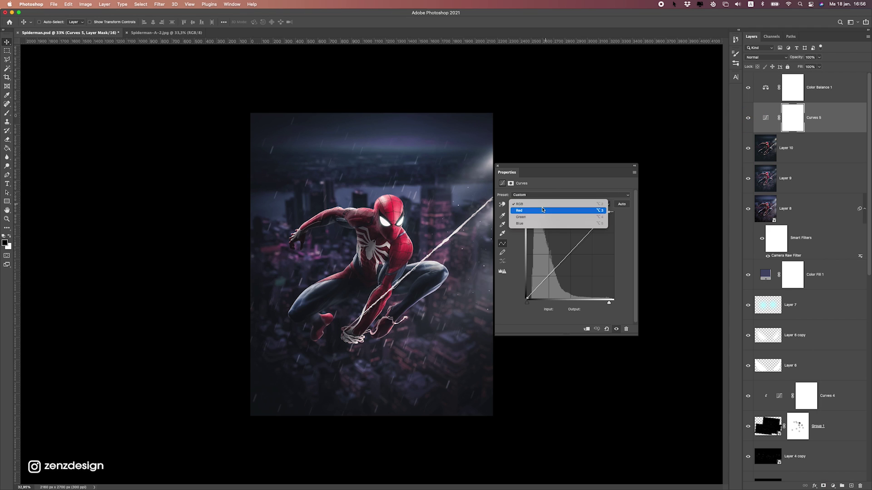
click(545, 212)
click(526, 299)
drag(526, 299, 514, 306)
Check the Green and Blue curve channels, then close the Curves properties
click(533, 205)
click(532, 211)
click(523, 206)
click(520, 210)
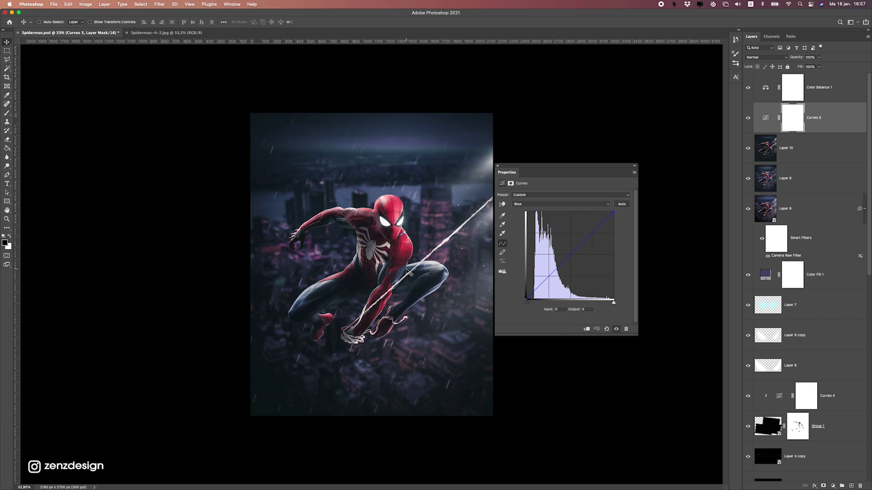
scroll(411, 273, down, 5)
scroll(411, 273, up, 3)
scroll(465, 230, up, 3)
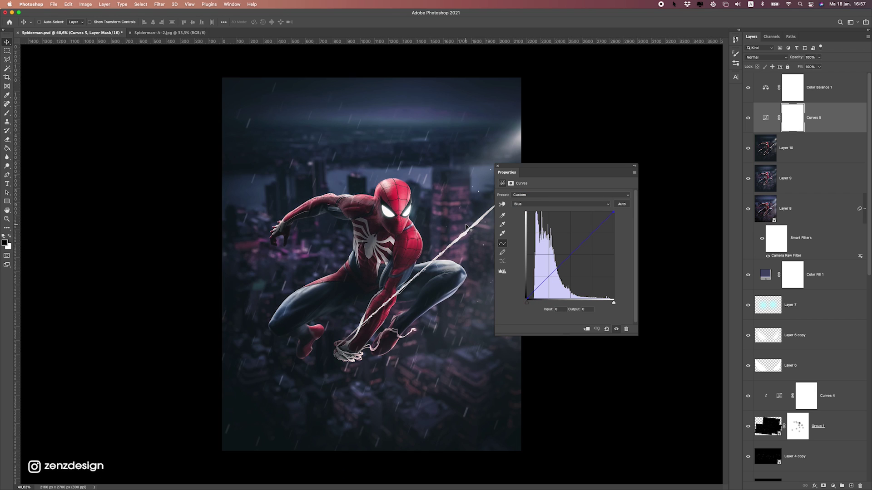
click(497, 166)
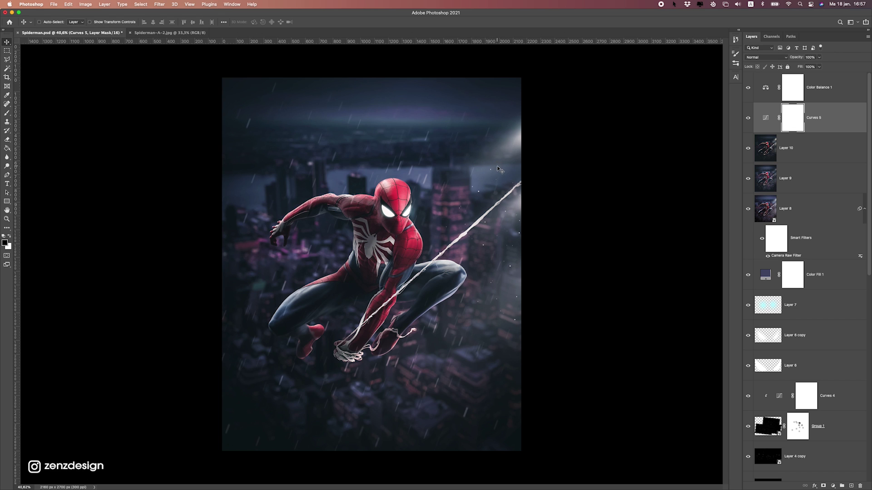